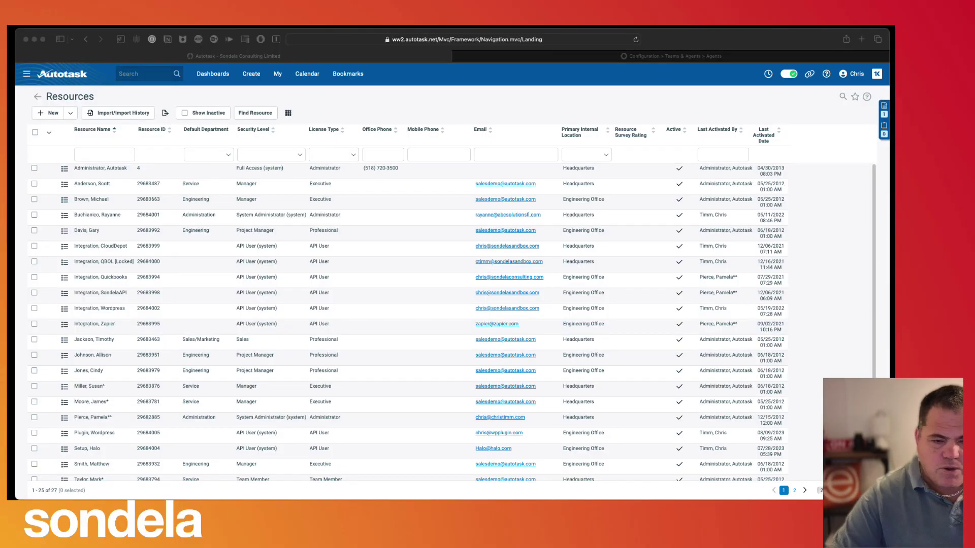
Open the Resources/Users list from the Account Settings & Users administration area.
click(411, 270)
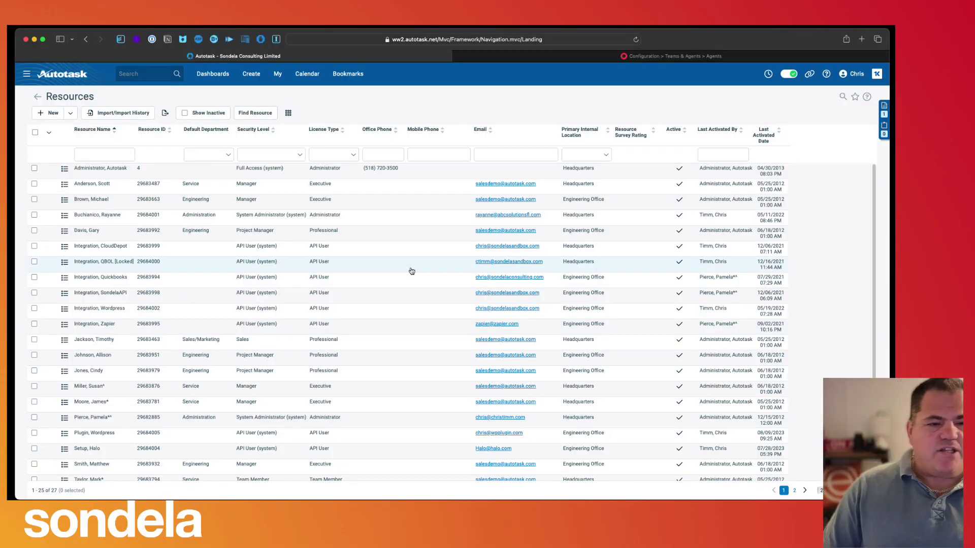
click(43, 76)
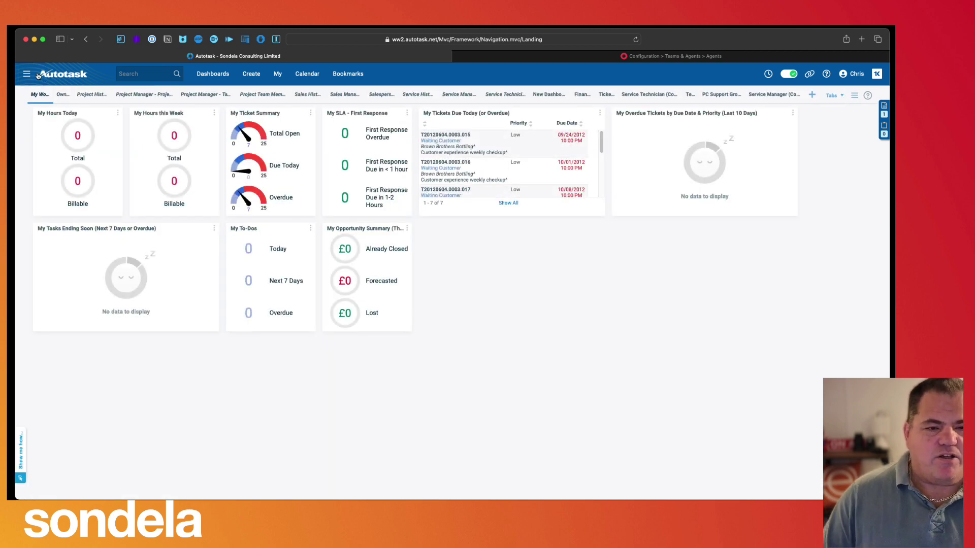
mouse_move(26, 75)
mouse_move(37, 200)
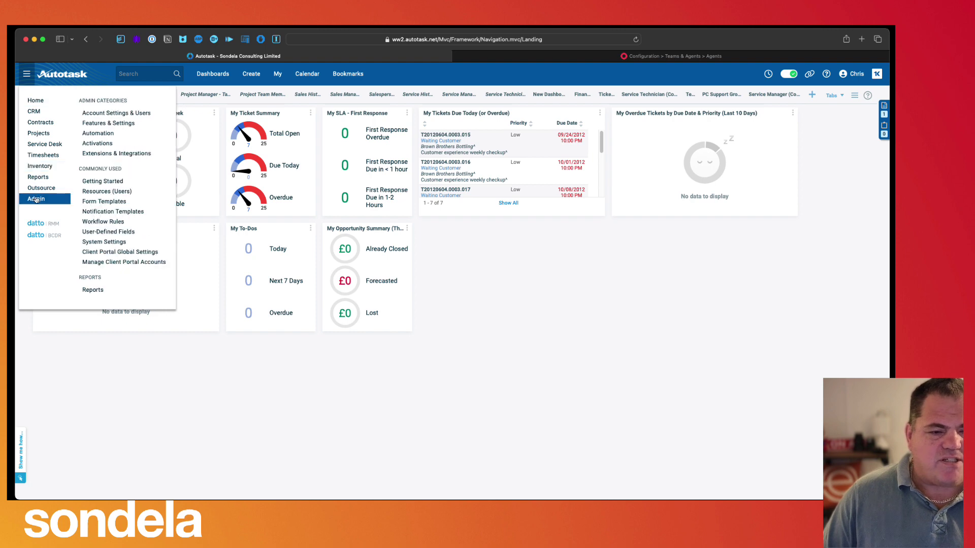
click(111, 116)
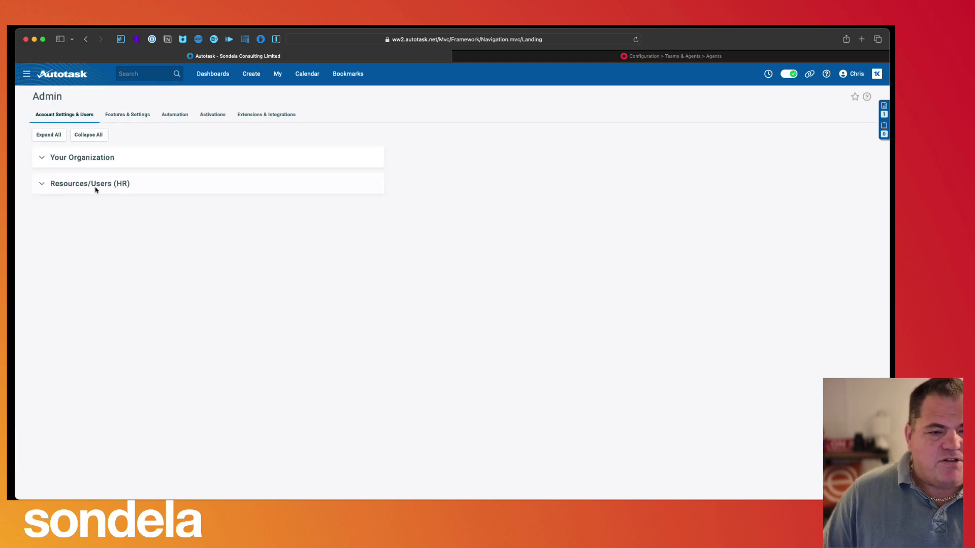
click(95, 189)
click(74, 207)
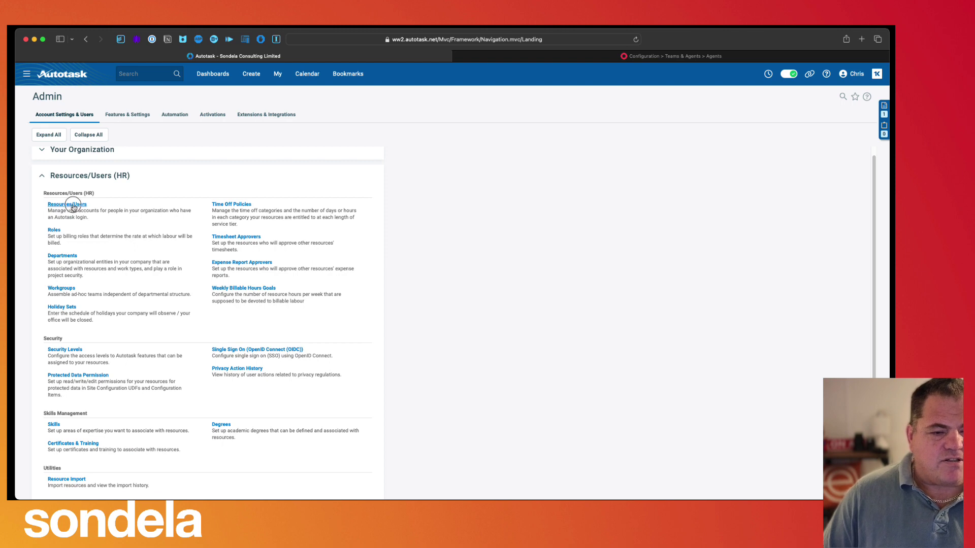
Start a new API user and enter "d" as both the first name and the last name.
click(71, 116)
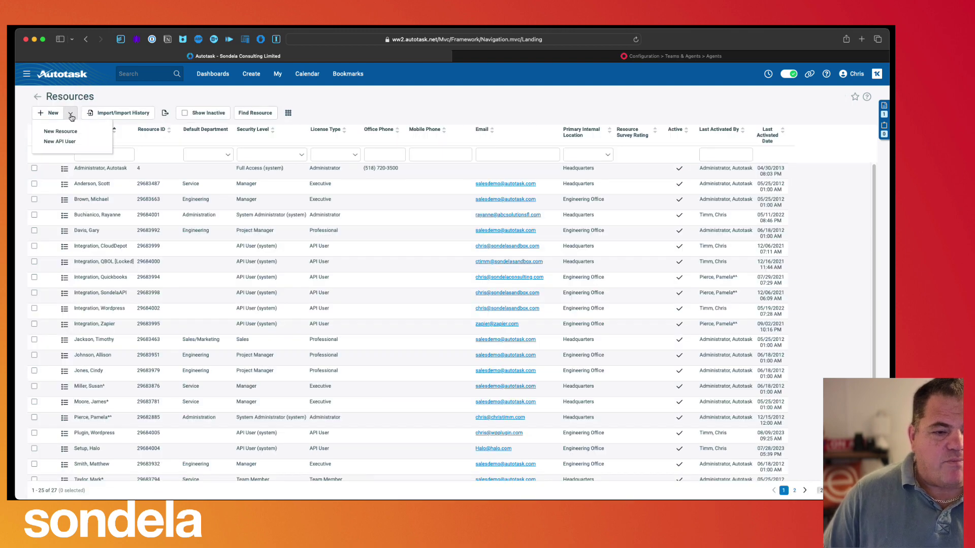
click(69, 142)
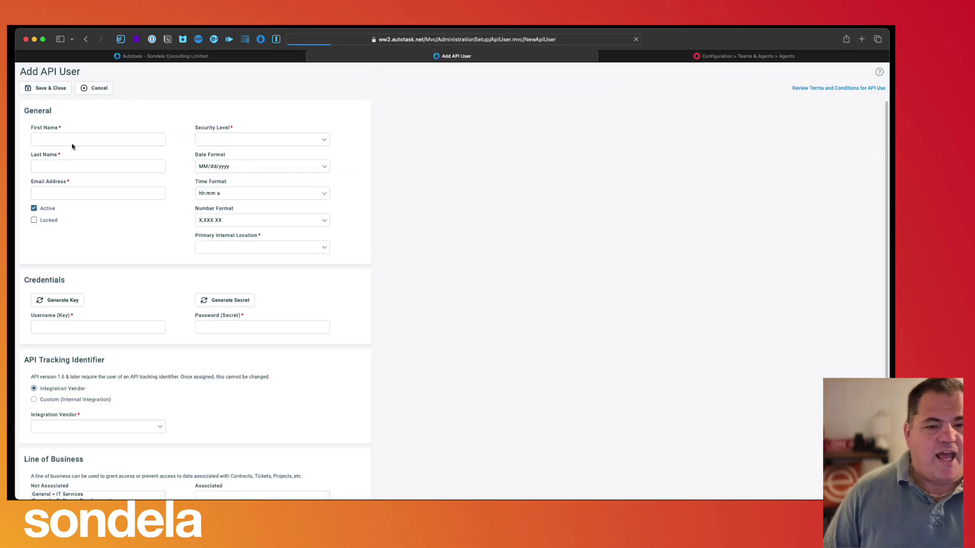
click(72, 145)
text(c)
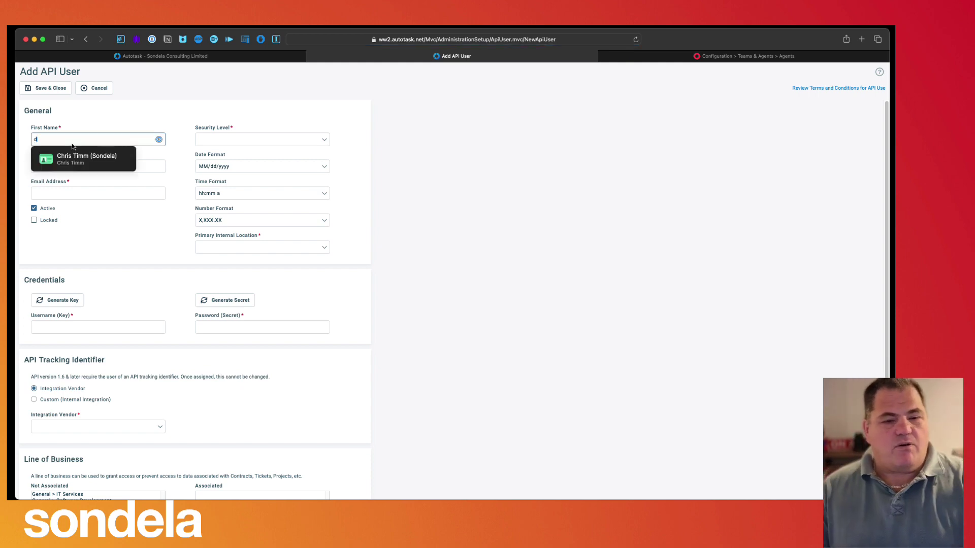
click(158, 168)
text(d)
Fill in the API user's e-mail address with a validly formatted placeholder address.
click(121, 196)
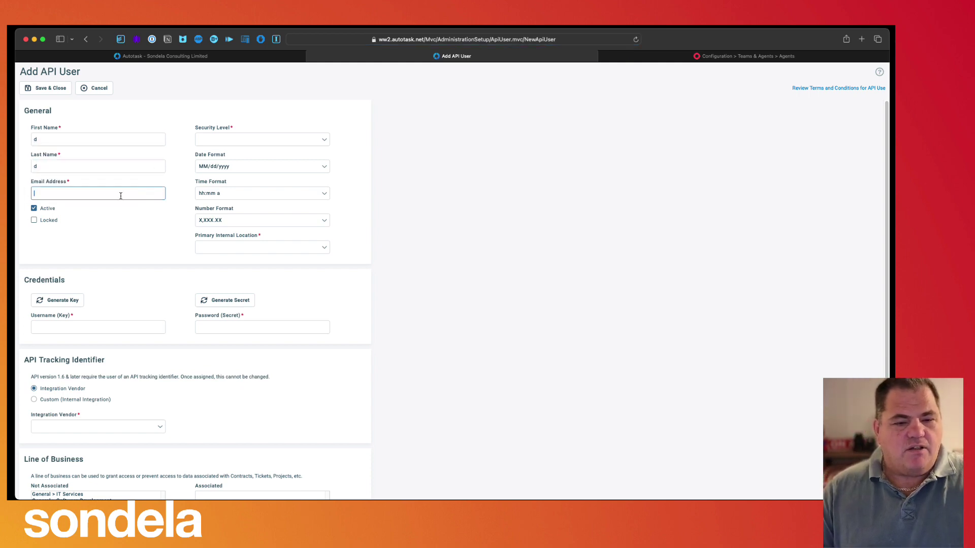
text(a@.)
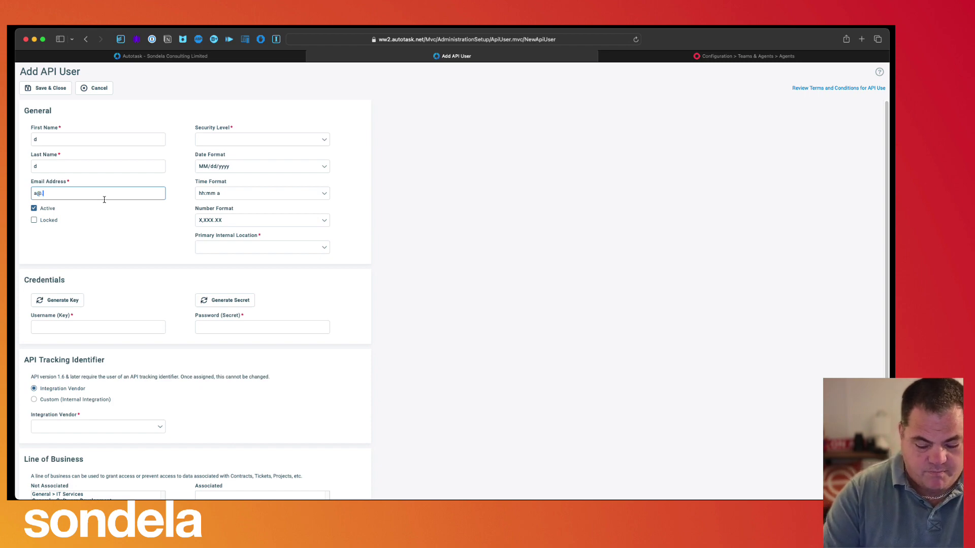
text(com)
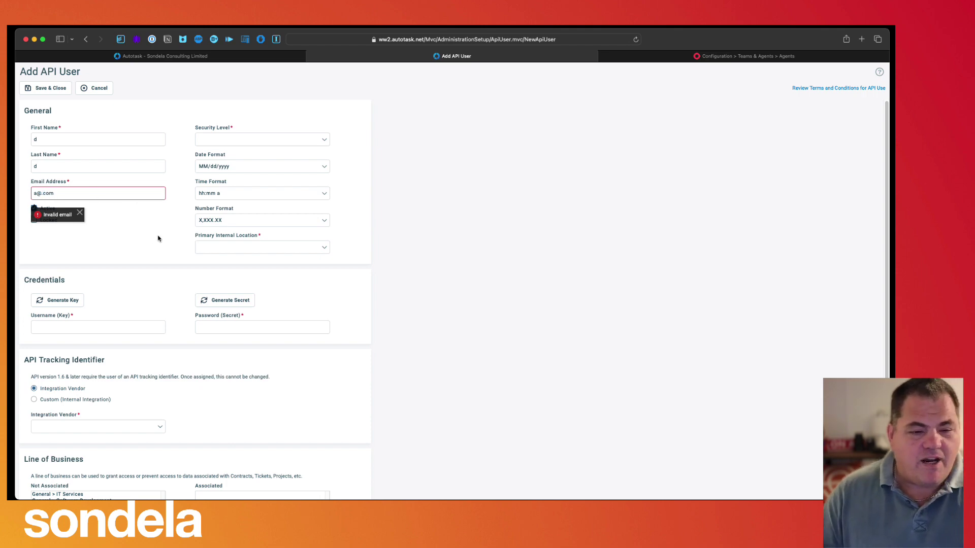
click(79, 212)
triple_click(61, 194)
text(a@b.com)
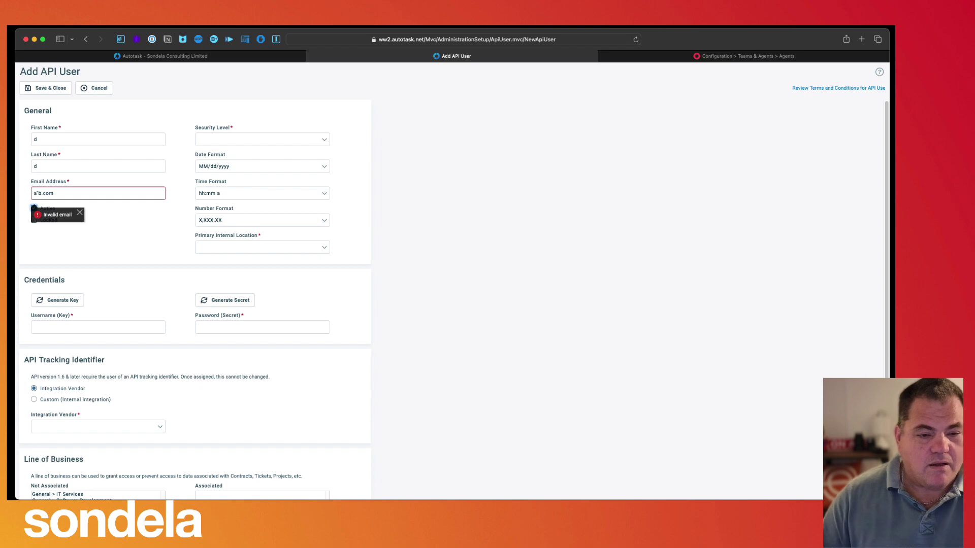
triple_click(33, 193)
text(a@b.com)
key(Tab)
Set the security level to API User (system) and generate the username key and password secret for the new API user.
click(228, 141)
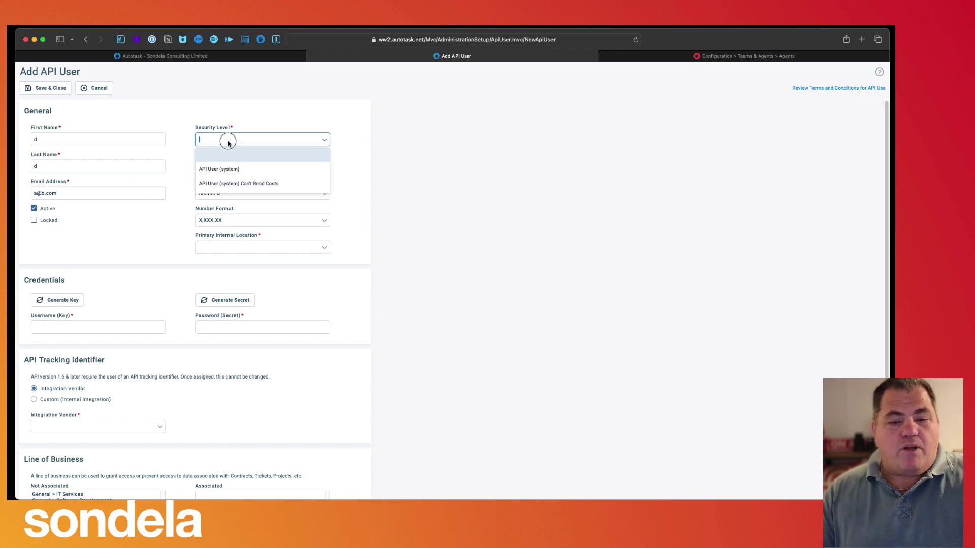
click(229, 169)
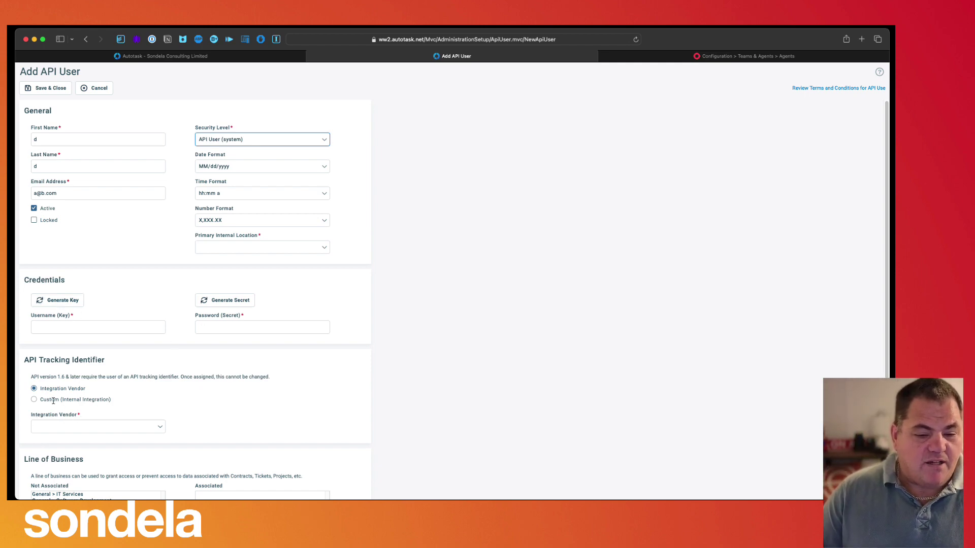
click(45, 300)
click(235, 302)
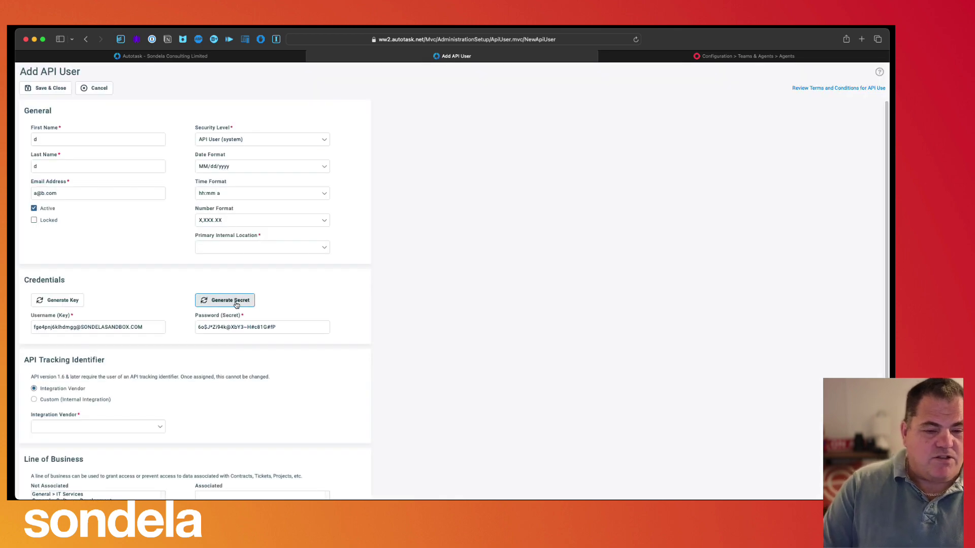
click(53, 300)
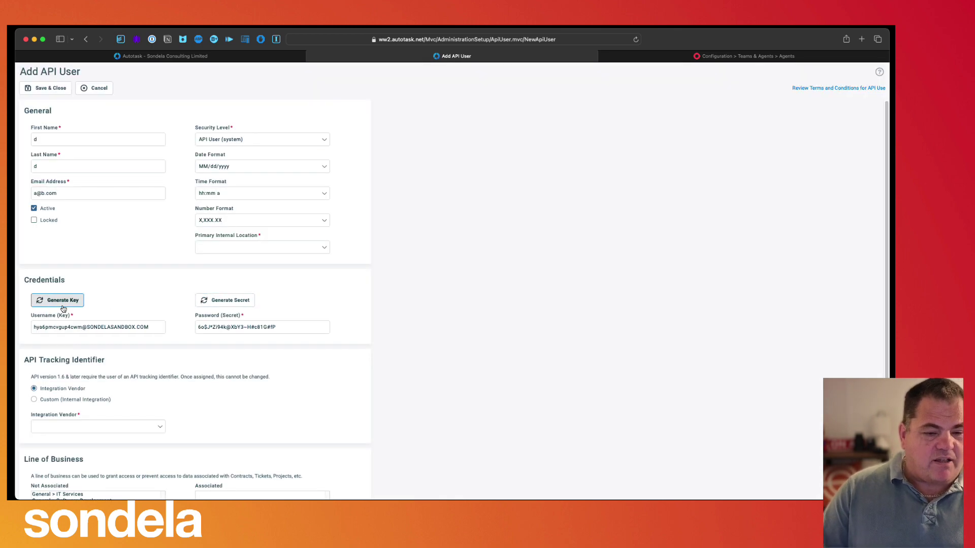
click(234, 303)
click(34, 328)
drag(34, 328, 153, 326)
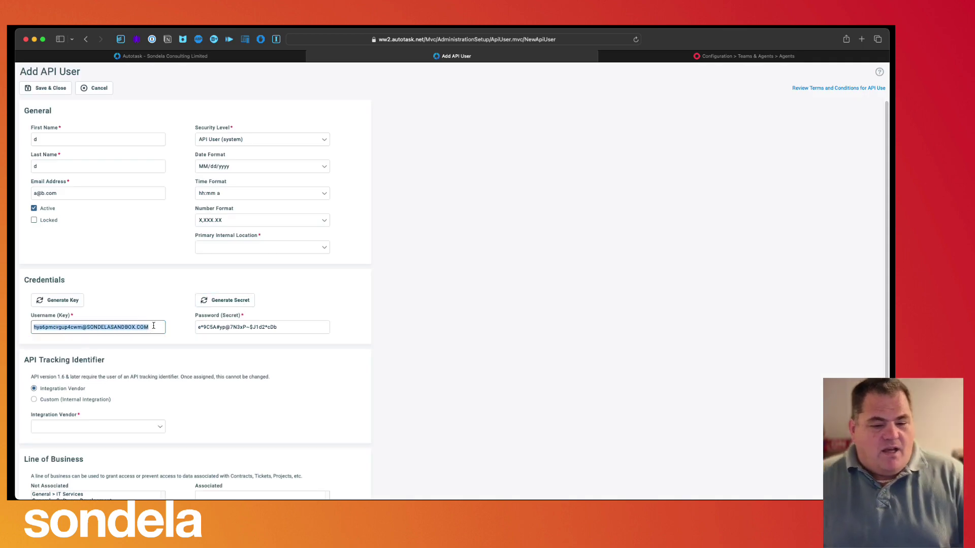
Set the API tracking identifier to Custom (Internal Integration) named Halo, and close the Add API User form without saving.
click(34, 400)
click(74, 425)
text(Halo)
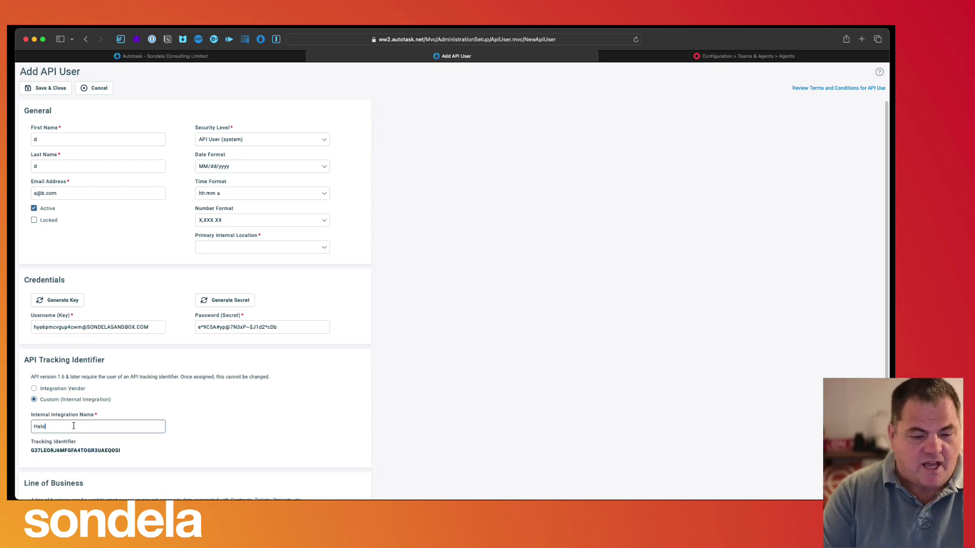
drag(122, 451, 30, 453)
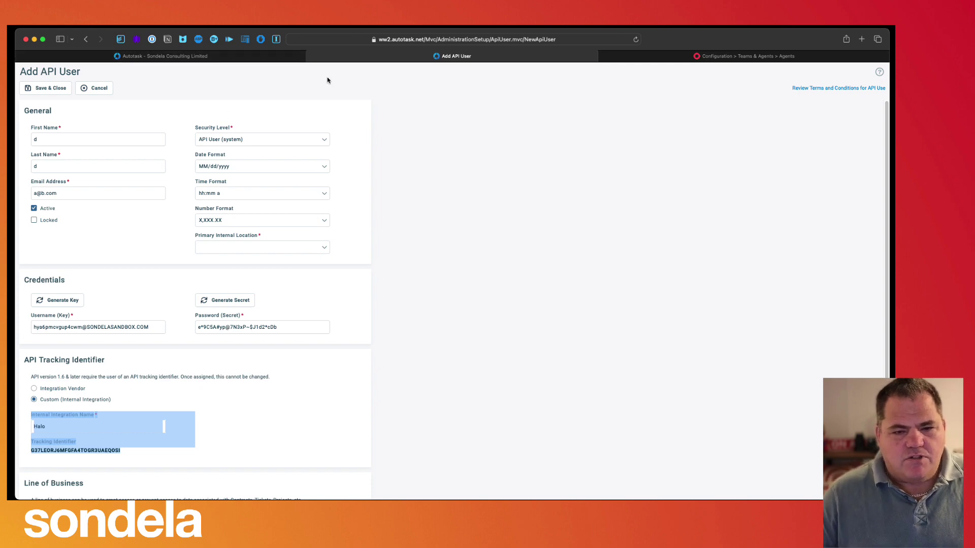
click(312, 56)
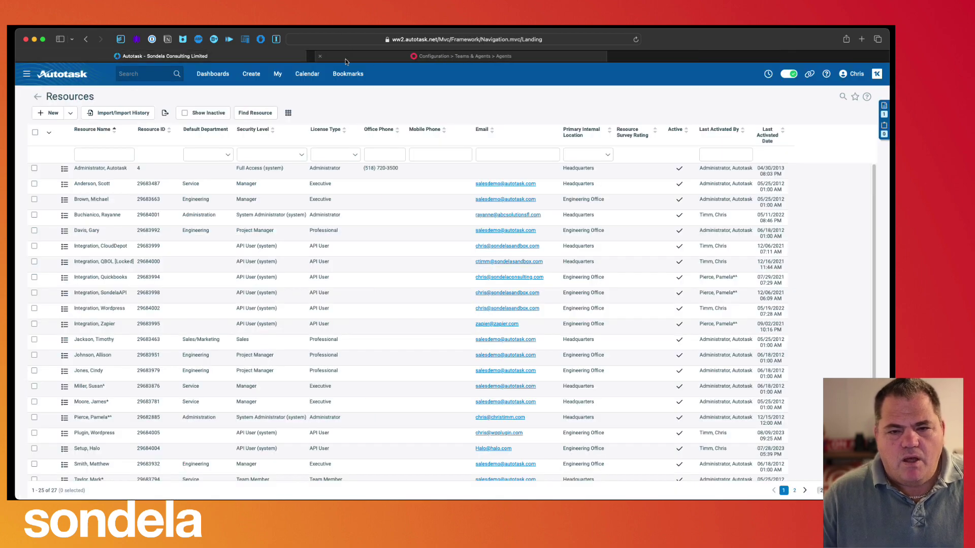
Switch to HaloPSA and open the Autotask migration configuration.
click(386, 60)
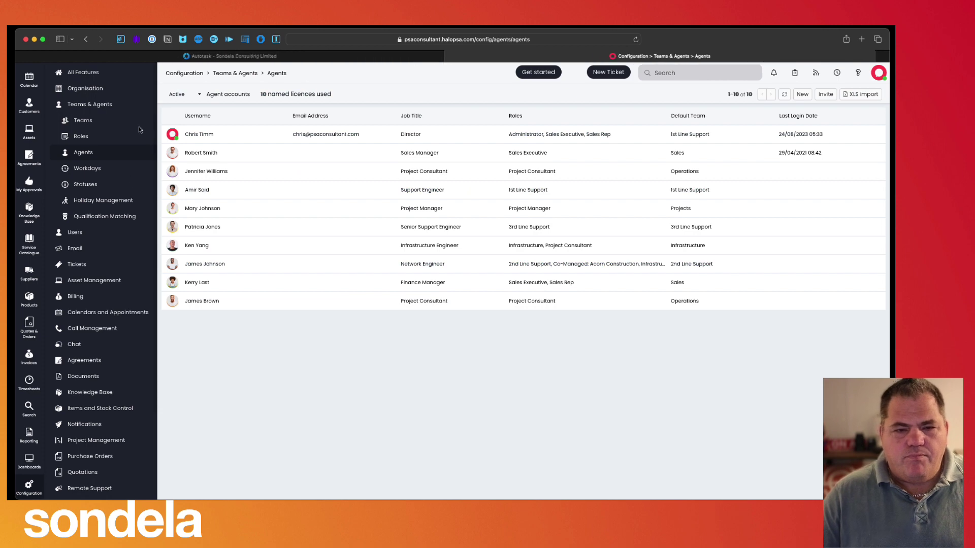
click(30, 486)
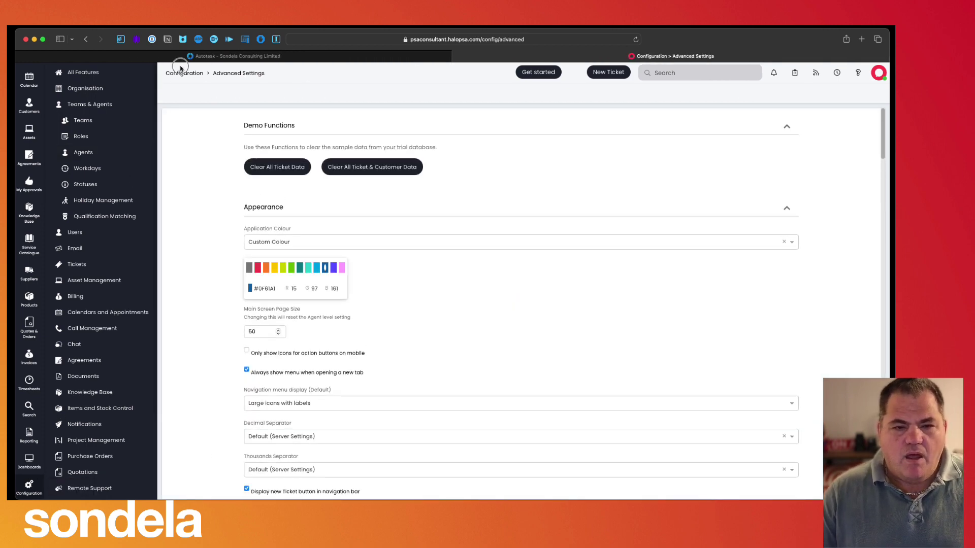
click(180, 74)
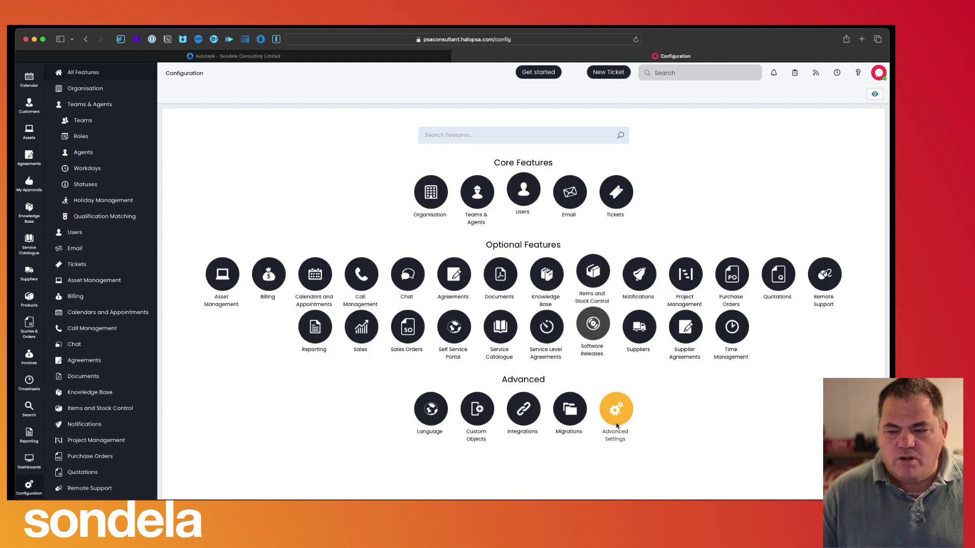
click(580, 422)
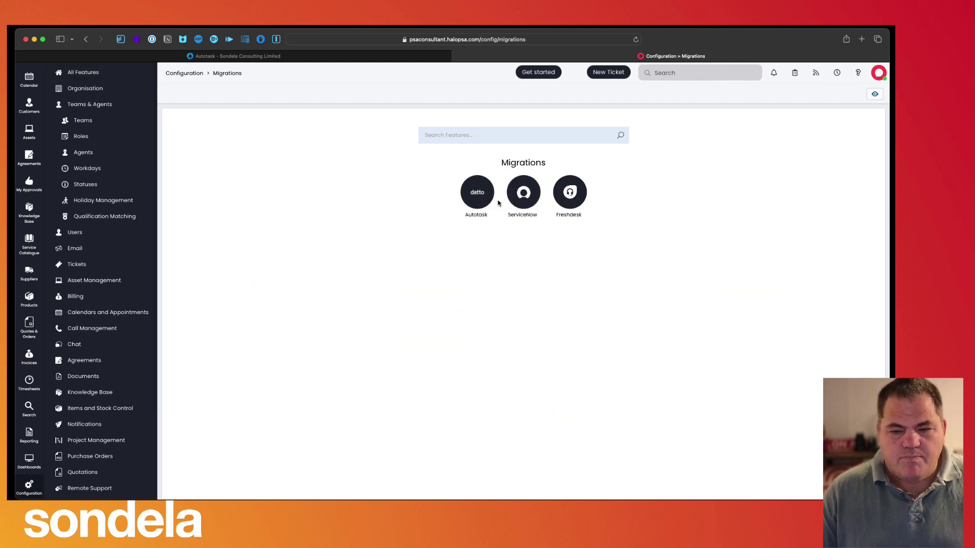
click(475, 200)
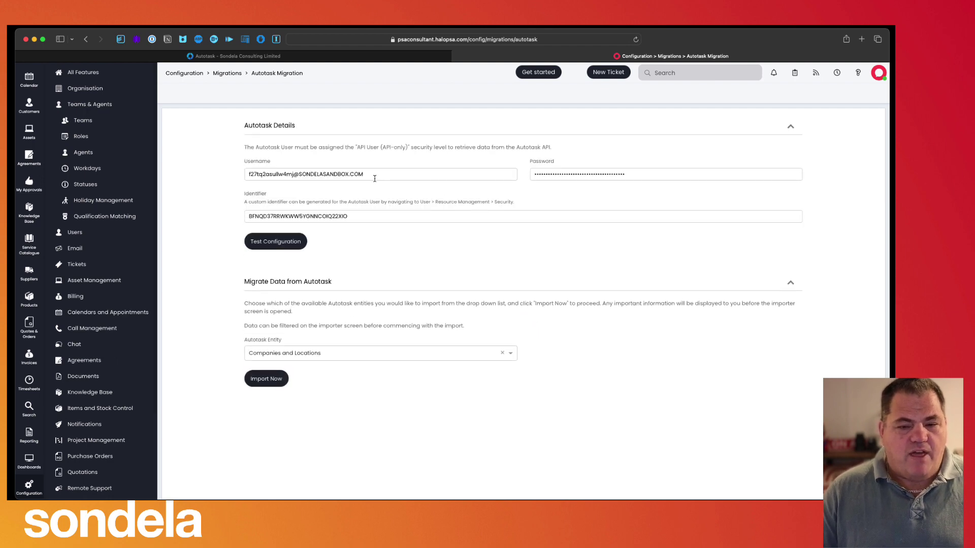
Test the Autotask connection using the stored username, password and identifier.
click(374, 175)
click(314, 179)
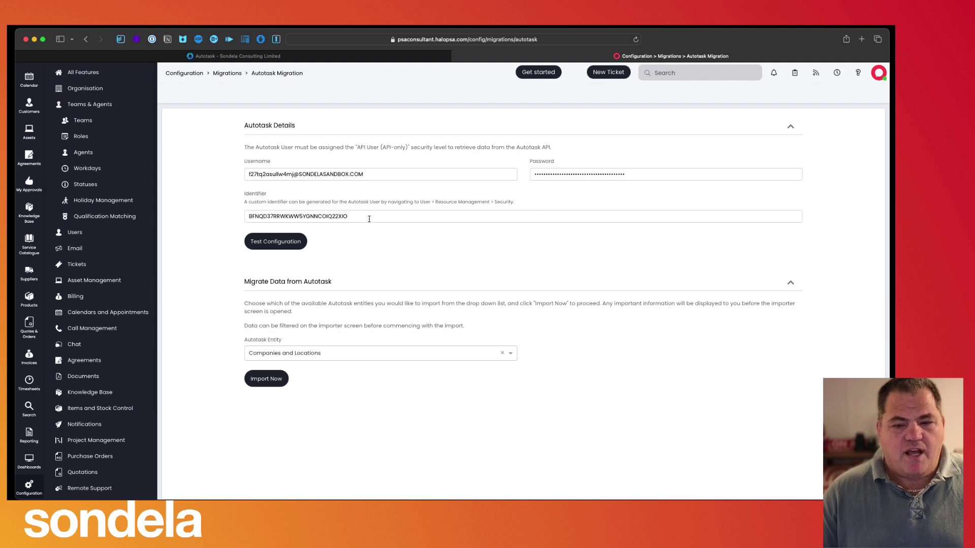
click(277, 247)
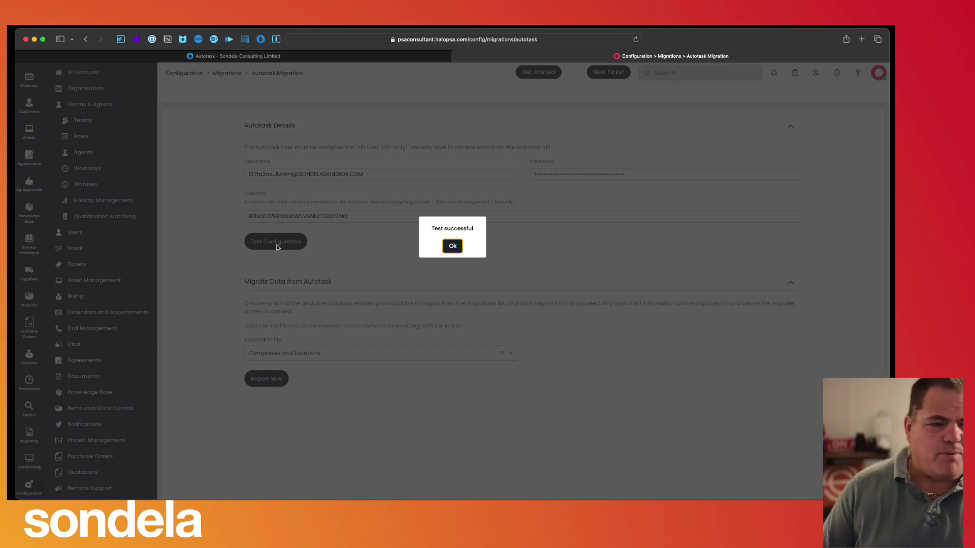
click(458, 248)
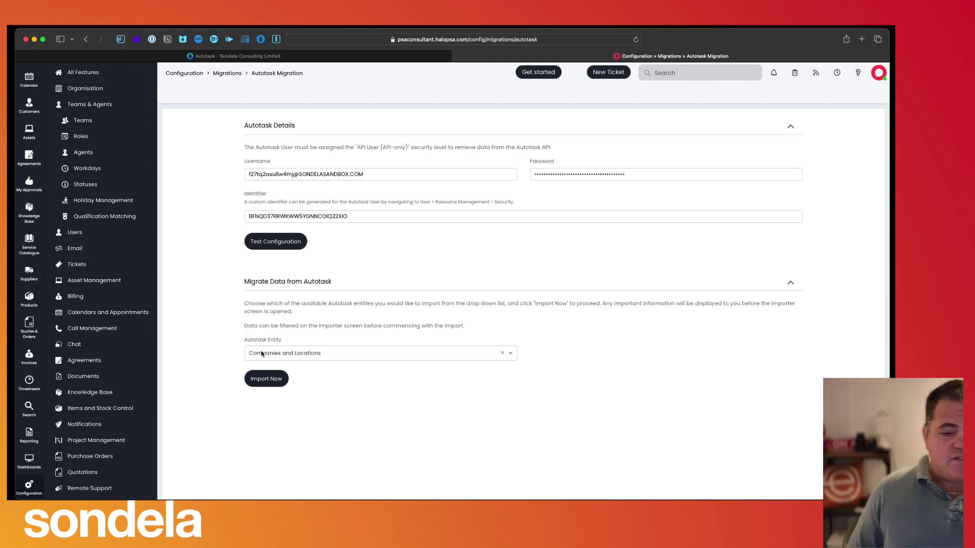
Import the Companies and Locations entity from Autotask with the tax rate VAT (Sales), keeping all listed companies selected.
click(262, 354)
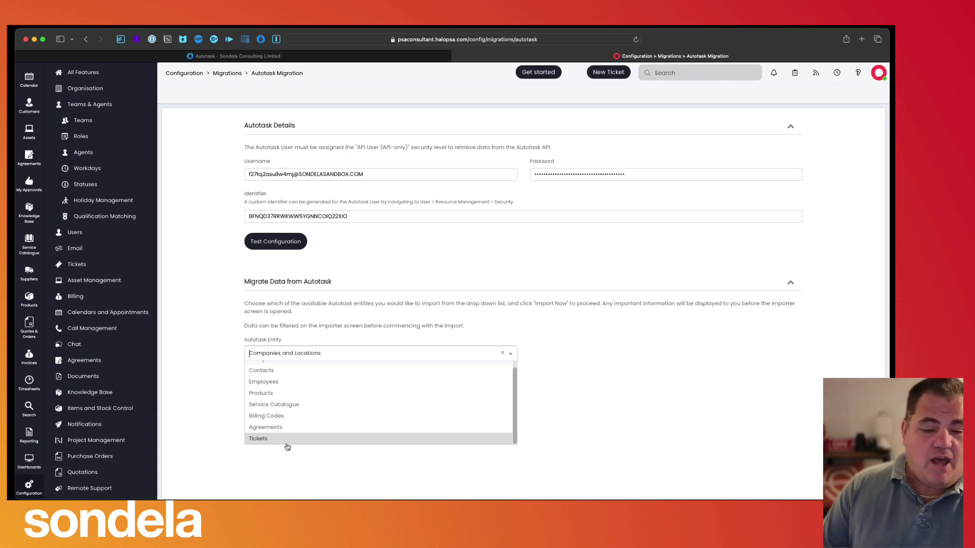
scroll(303, 419, up, 1)
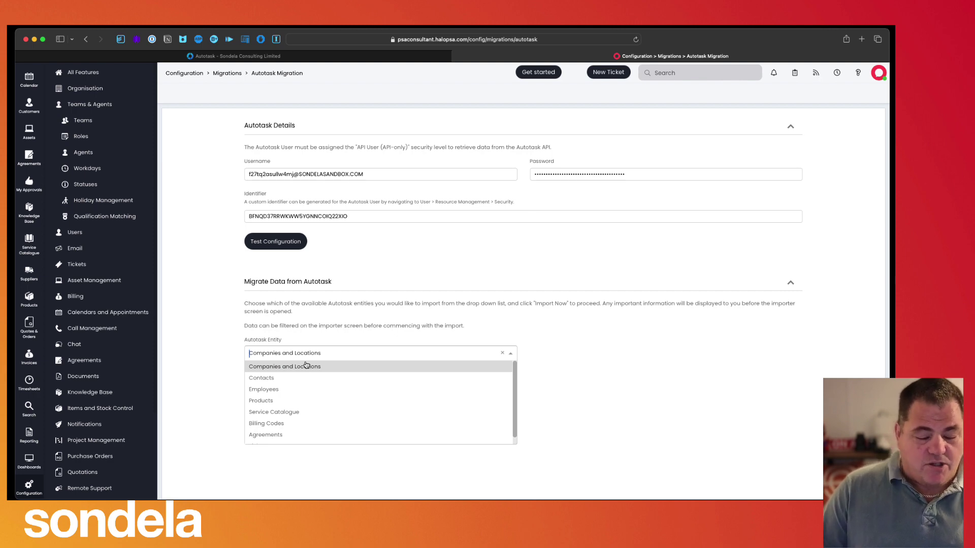
click(306, 365)
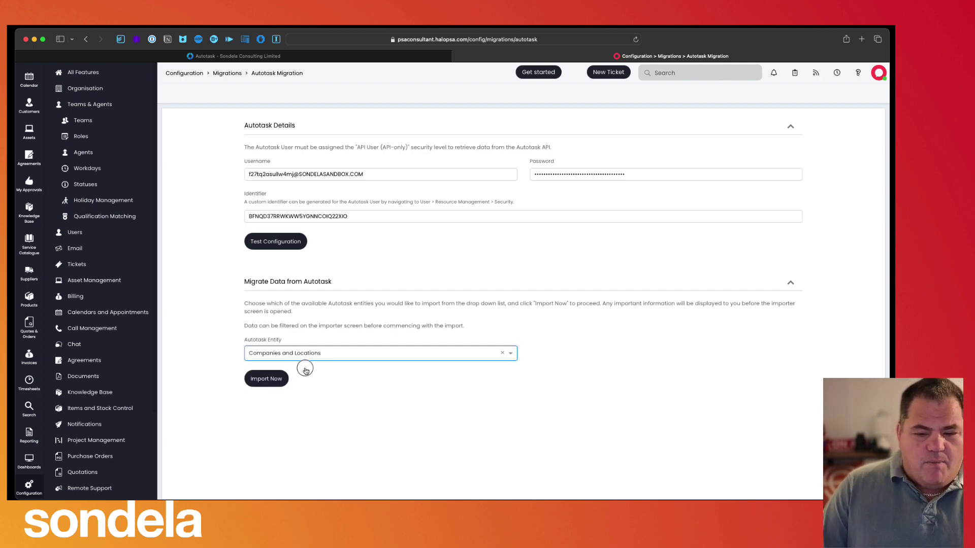
click(265, 379)
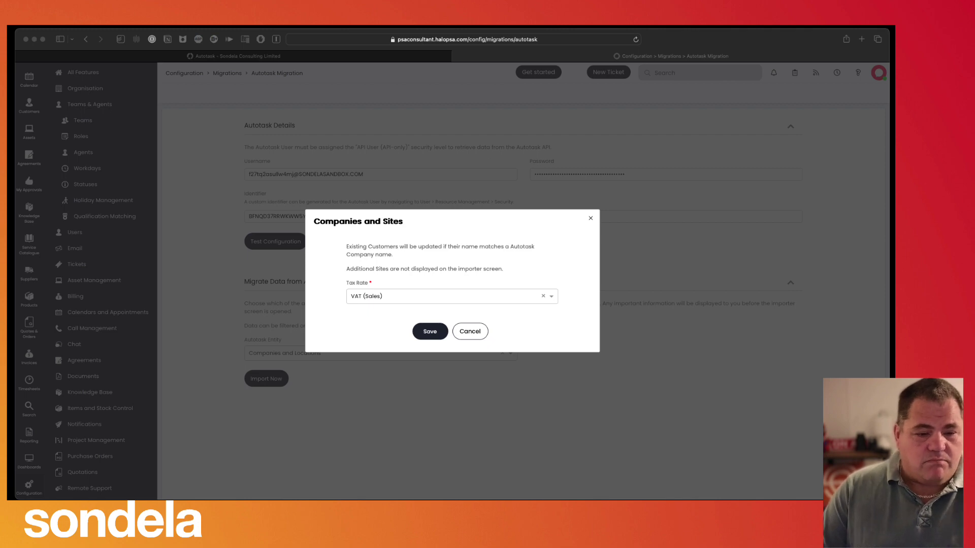
click(430, 332)
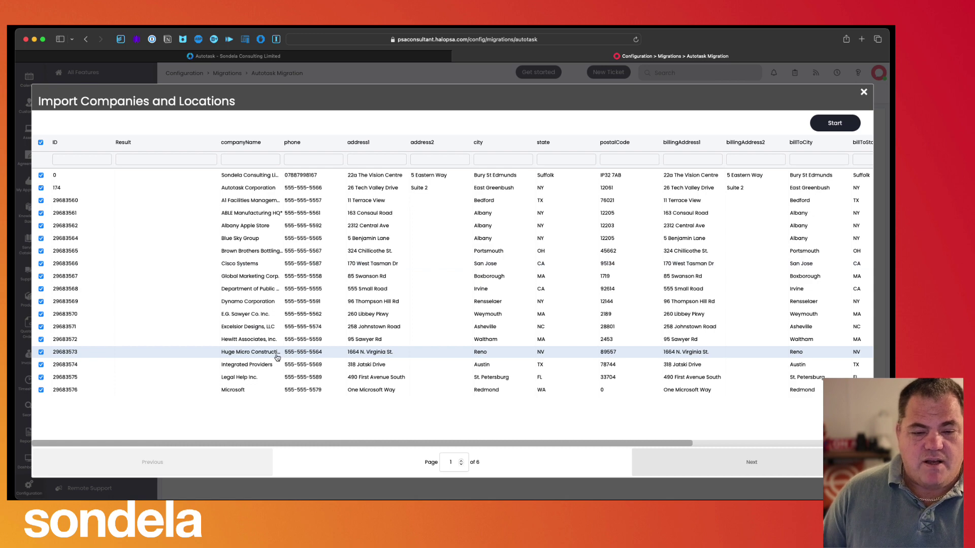
click(819, 129)
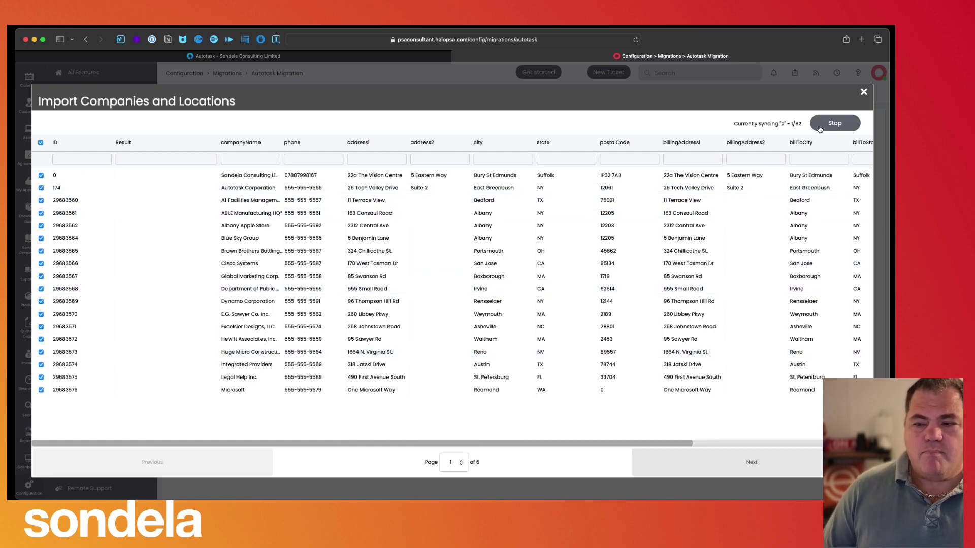
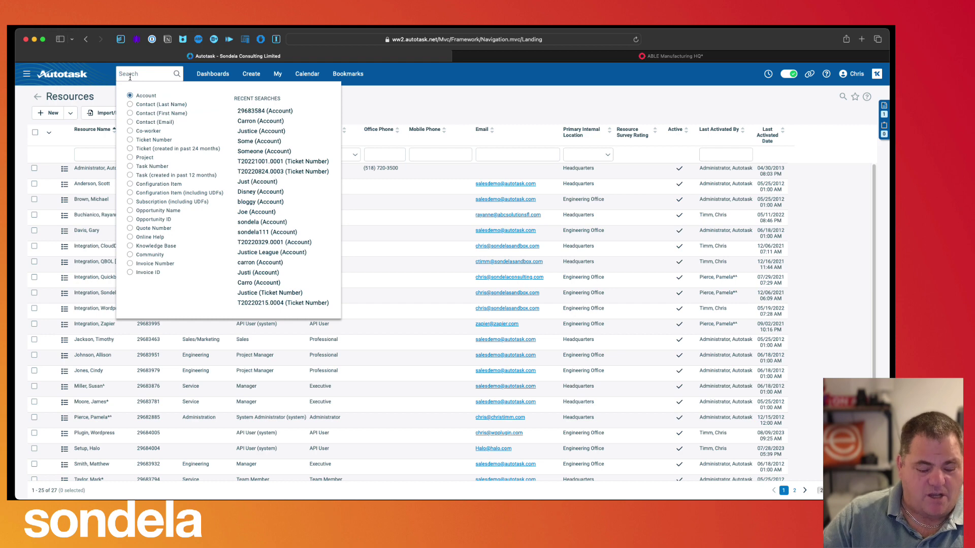
Search Autotask accounts for Able, view the contacts of ABLE Manufacturing HQ, and close the account.
text(Able)
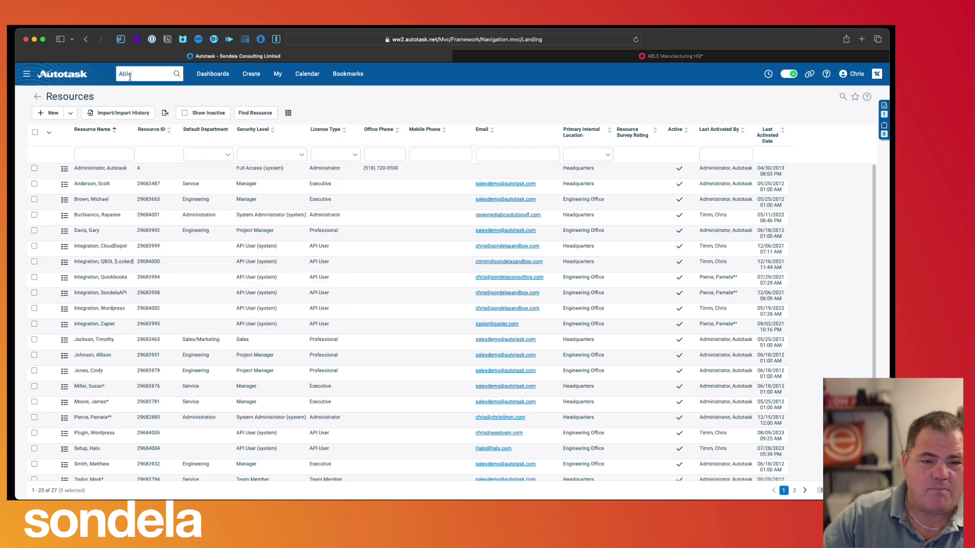
key(Return)
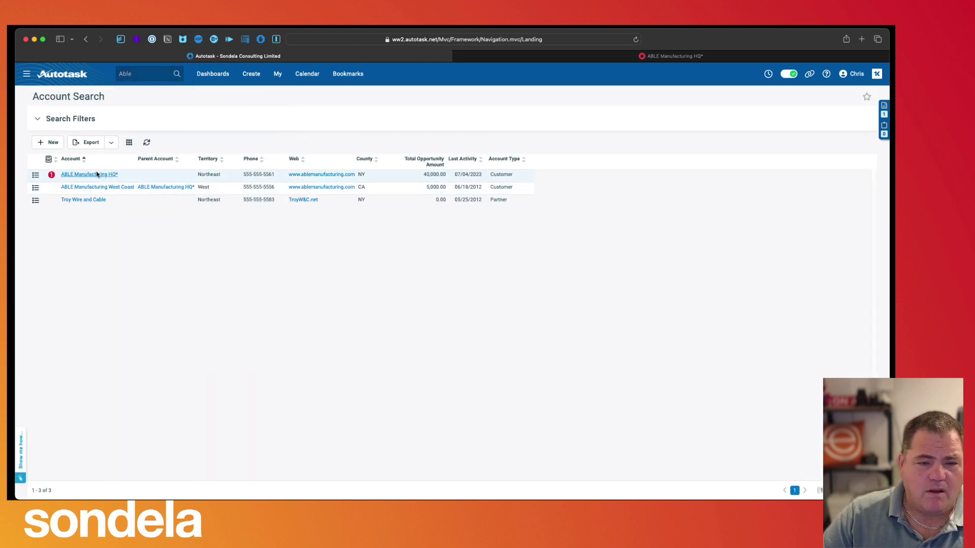
click(97, 172)
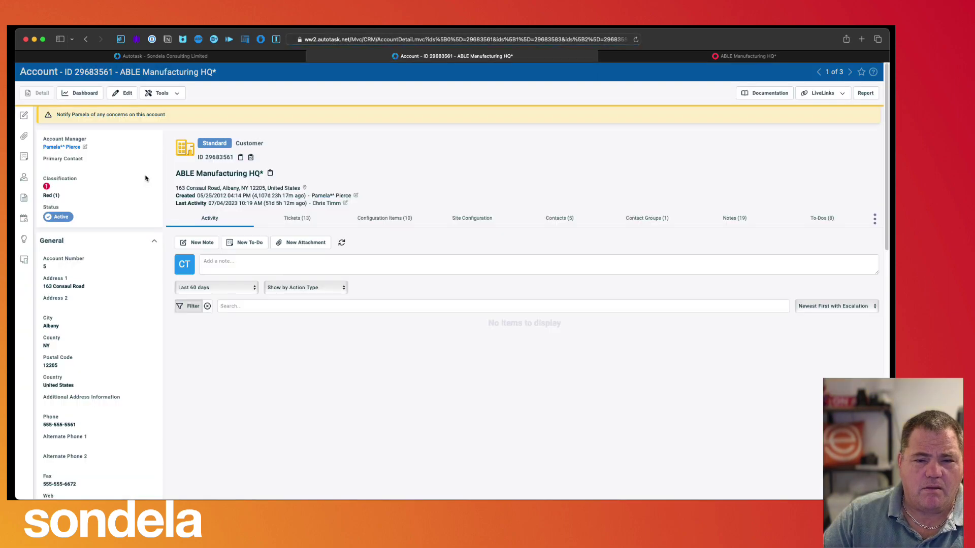
click(569, 219)
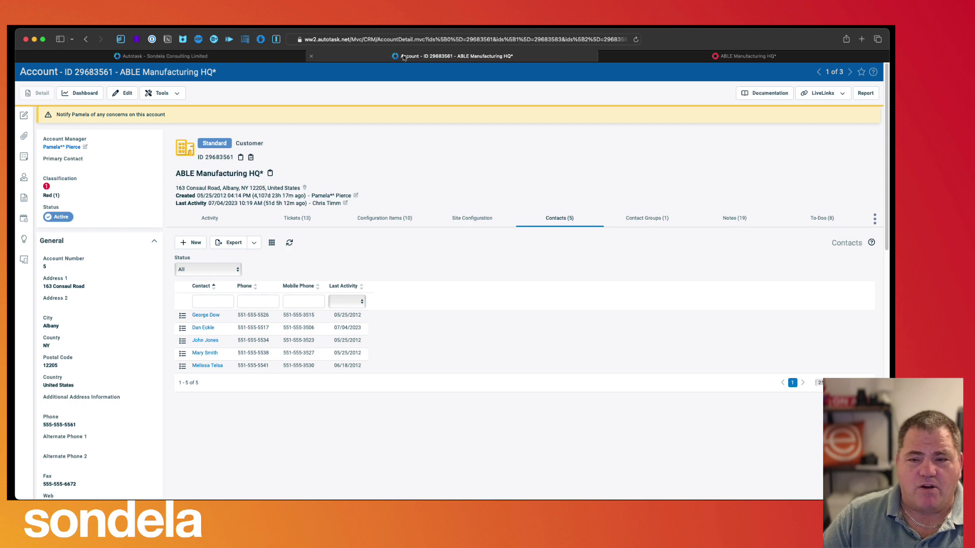
click(311, 56)
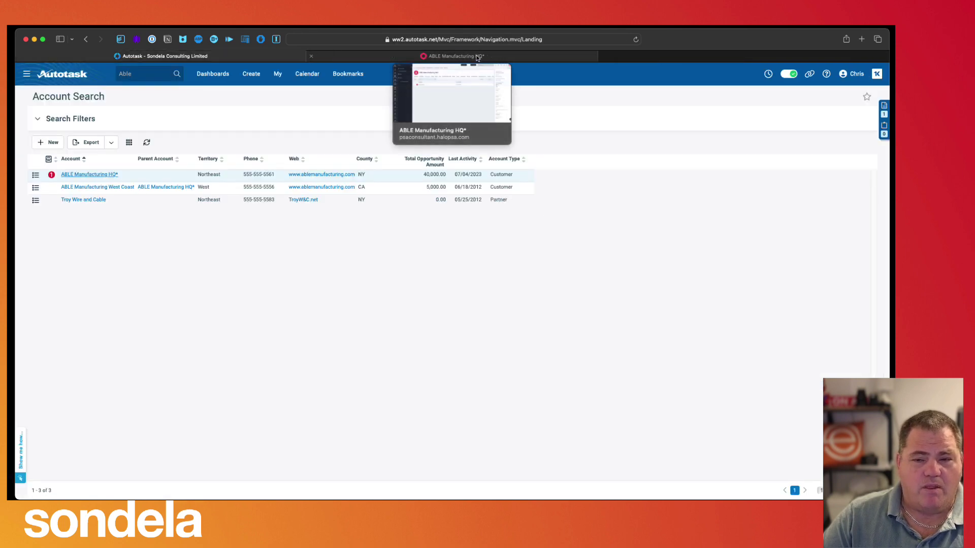
Switch to HaloPSA and import the Contacts entity from Autotask with default site Unknown/Unknown, keeping all listed contacts selected.
click(477, 57)
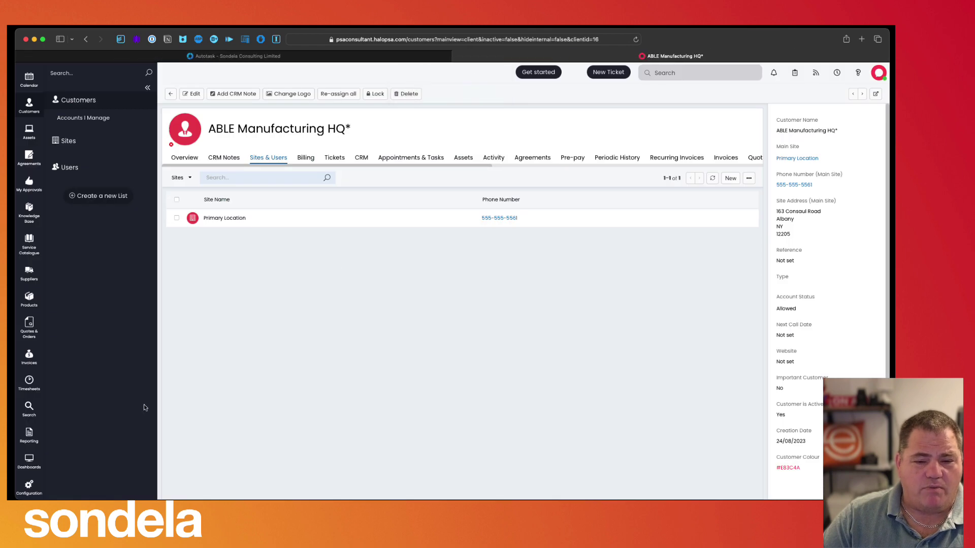
click(30, 497)
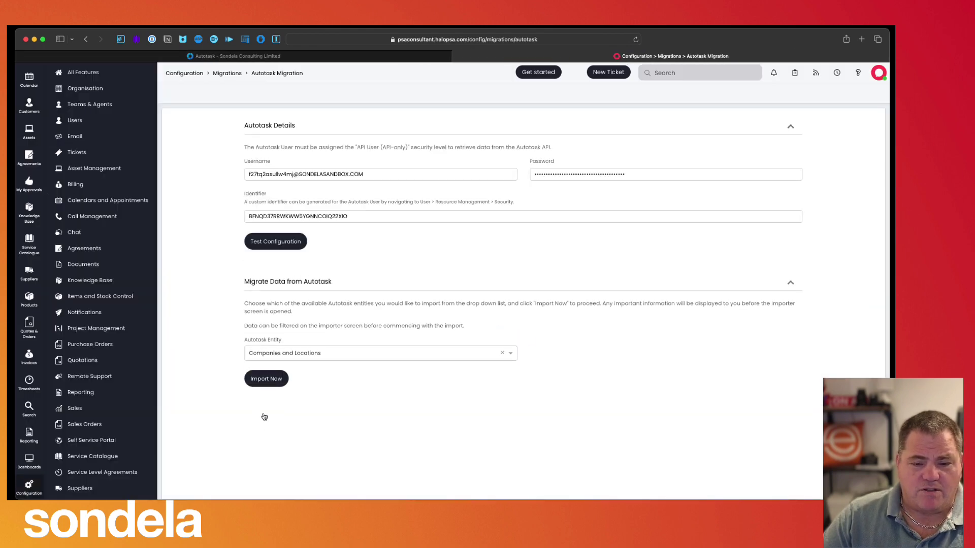
click(292, 353)
click(284, 377)
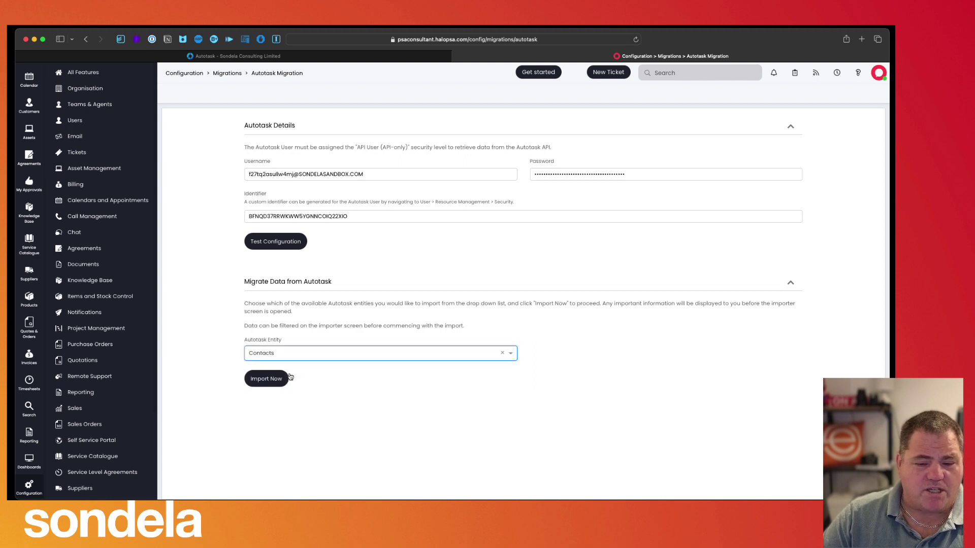
click(281, 381)
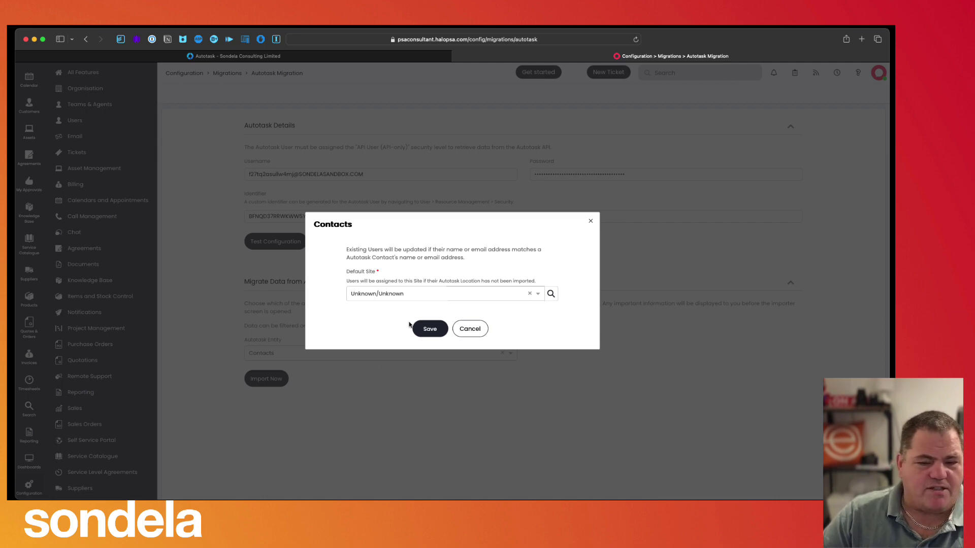
click(429, 328)
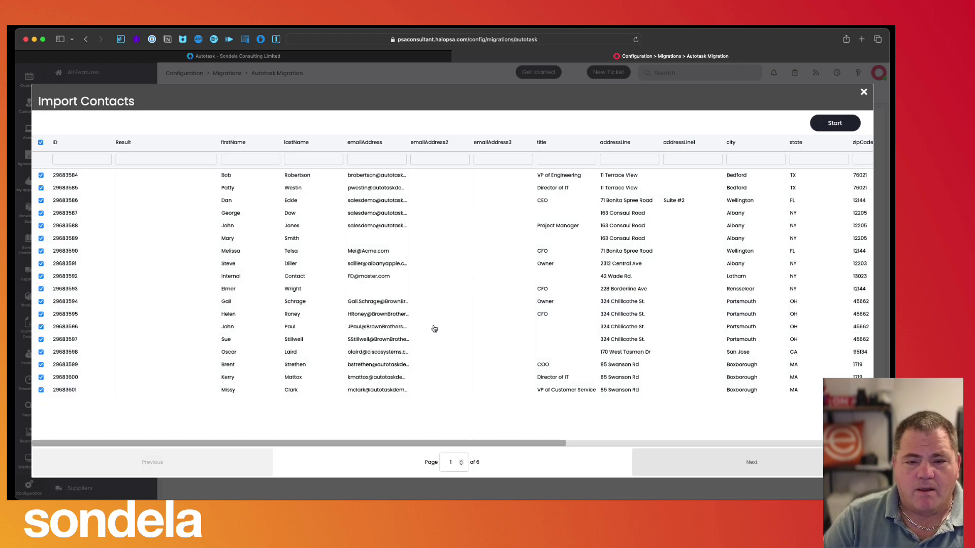
click(834, 124)
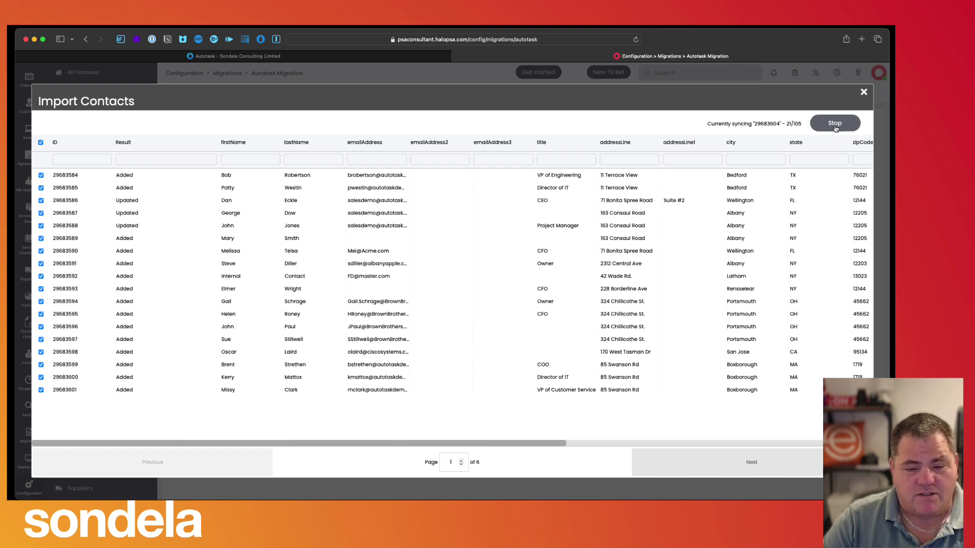
Clear and restore the selection of all contacts, and deselect the first three contacts on page 2 of the import list.
click(788, 461)
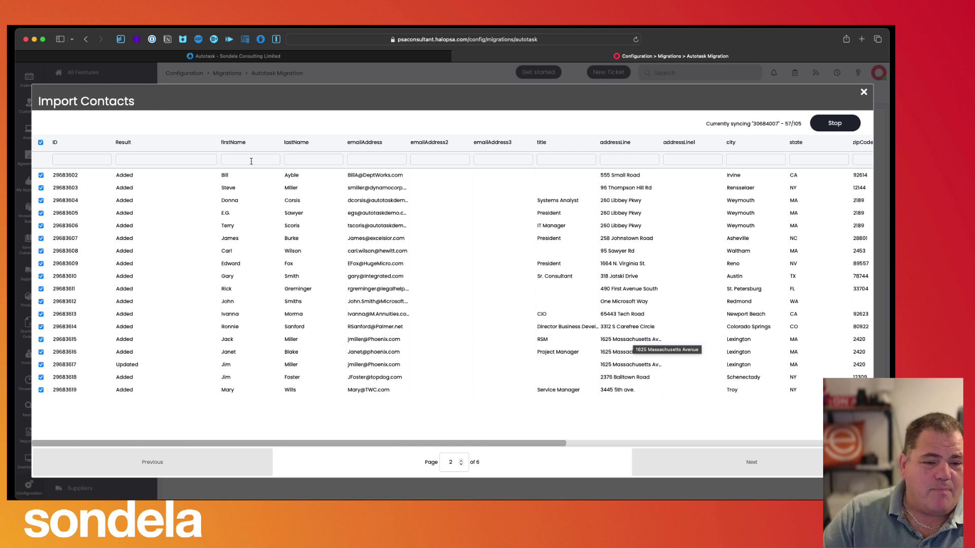
click(40, 143)
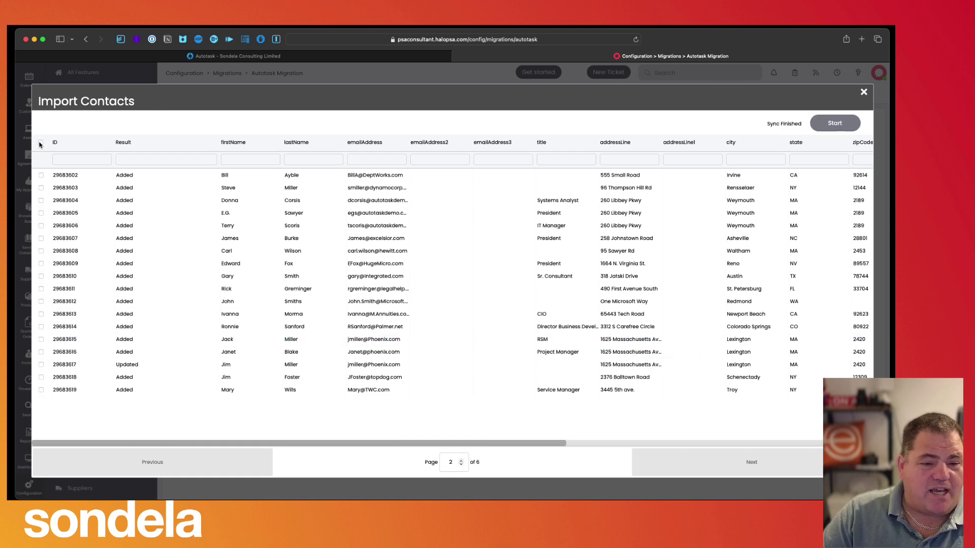
click(40, 143)
click(41, 175)
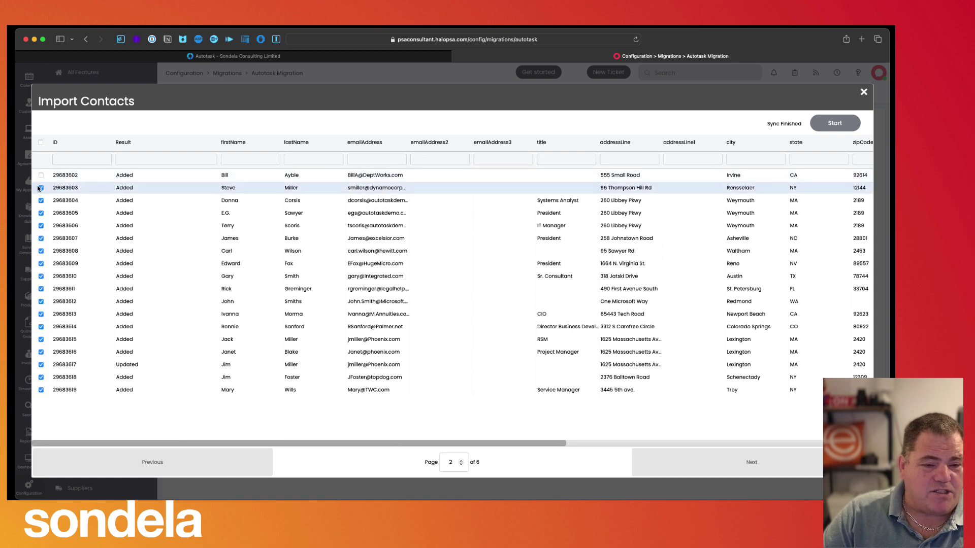
click(41, 188)
click(41, 201)
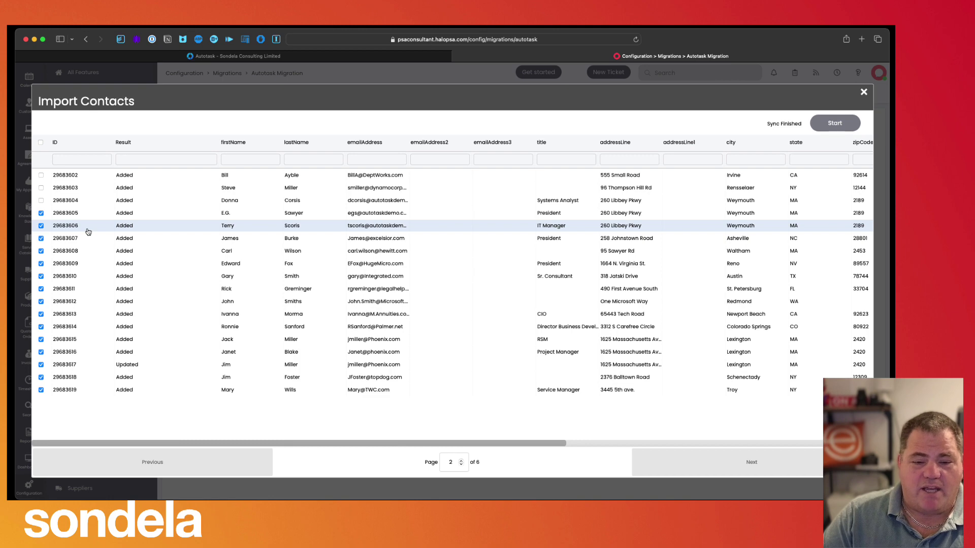
Check the contact import results on pages 3 and 4, and close the importer.
click(670, 473)
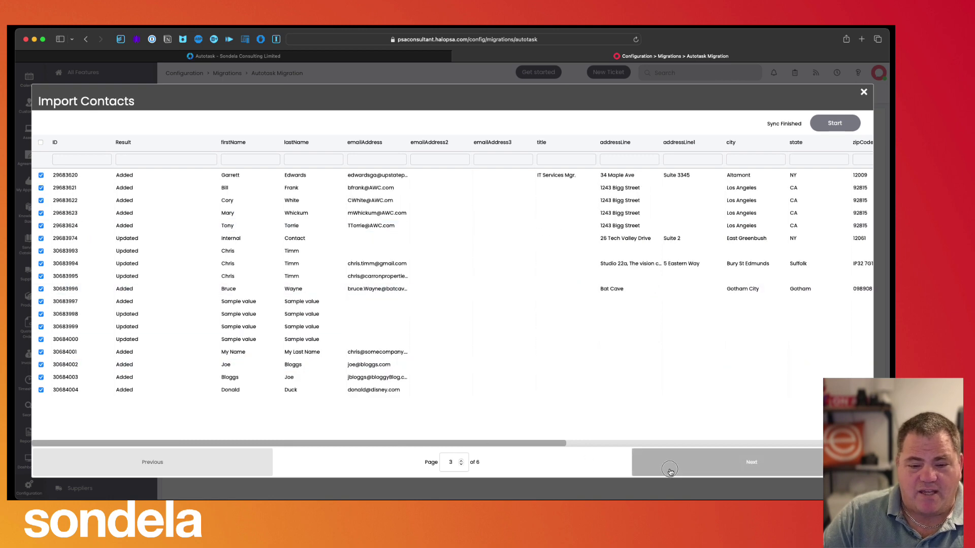
click(670, 472)
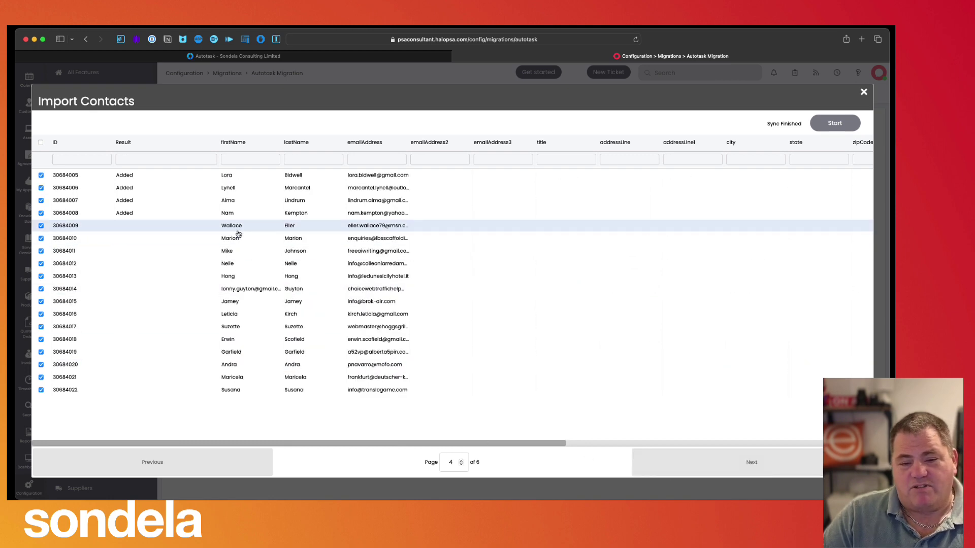
click(864, 93)
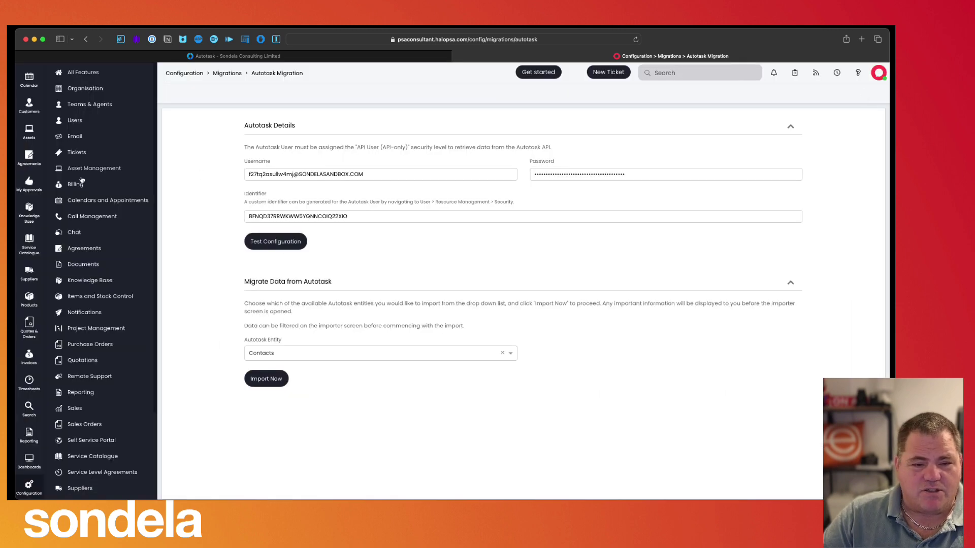
View the users of the Primary Location site under the customer ABLE Manufacturing HQ.
click(31, 108)
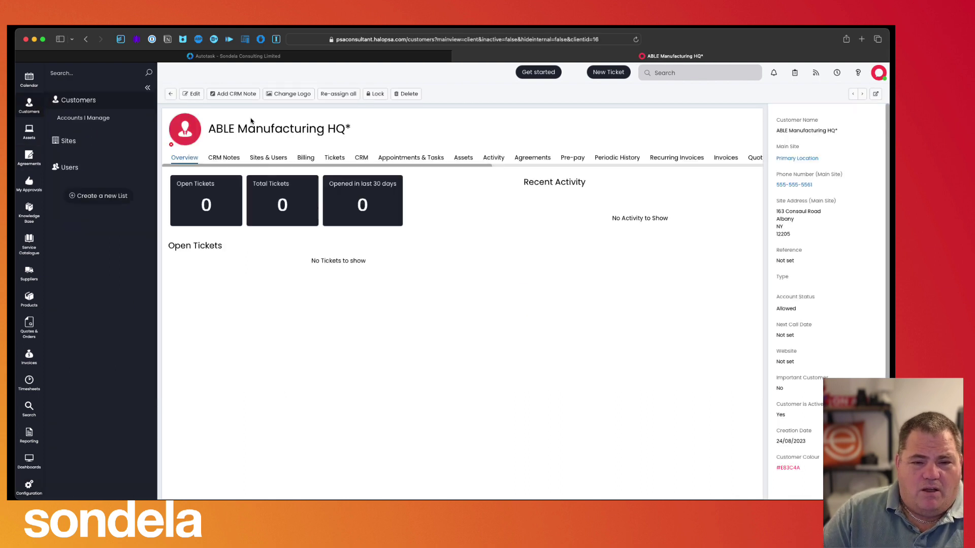
click(263, 158)
click(224, 219)
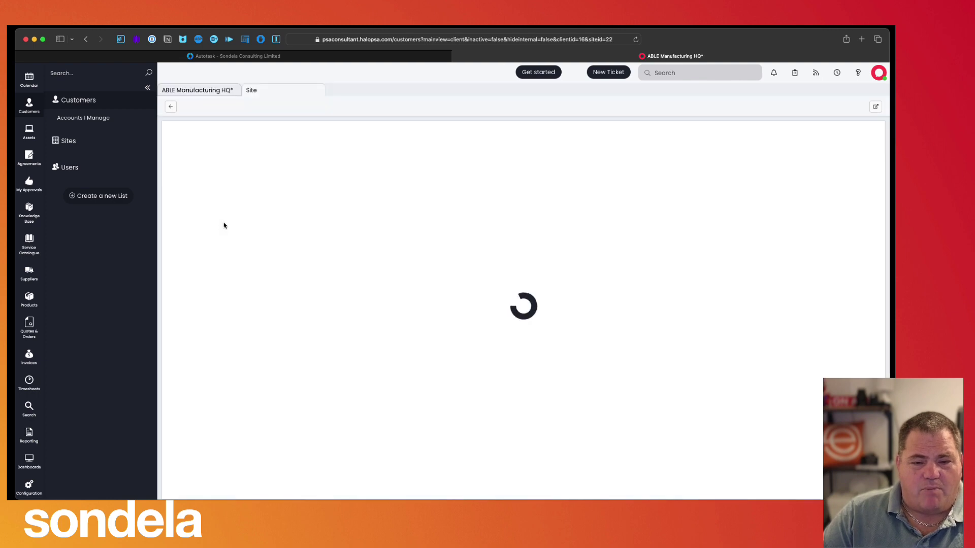
click(216, 171)
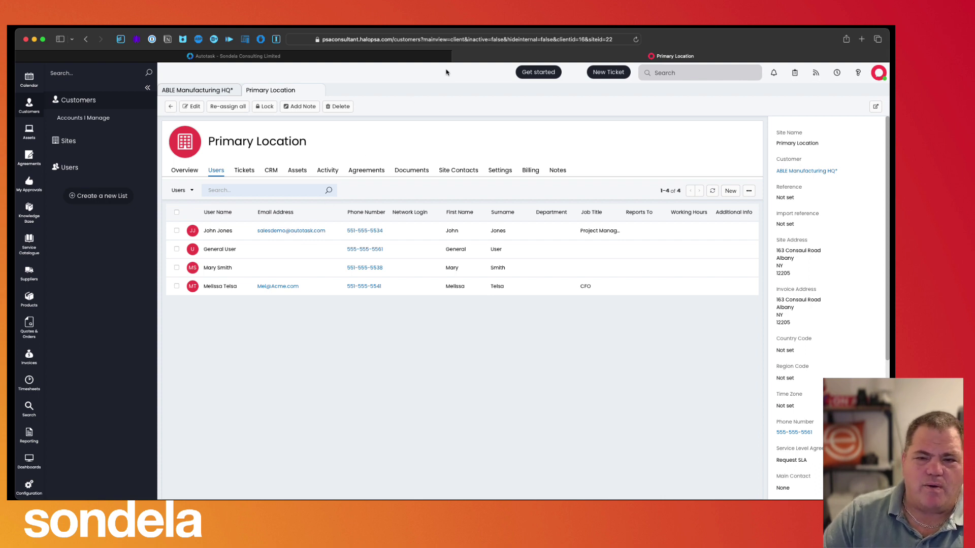
click(29, 487)
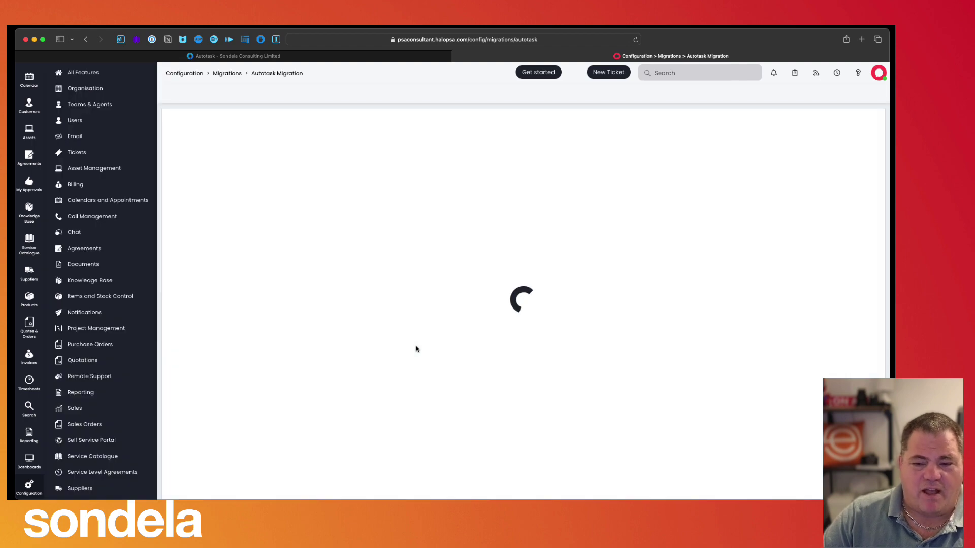
click(366, 354)
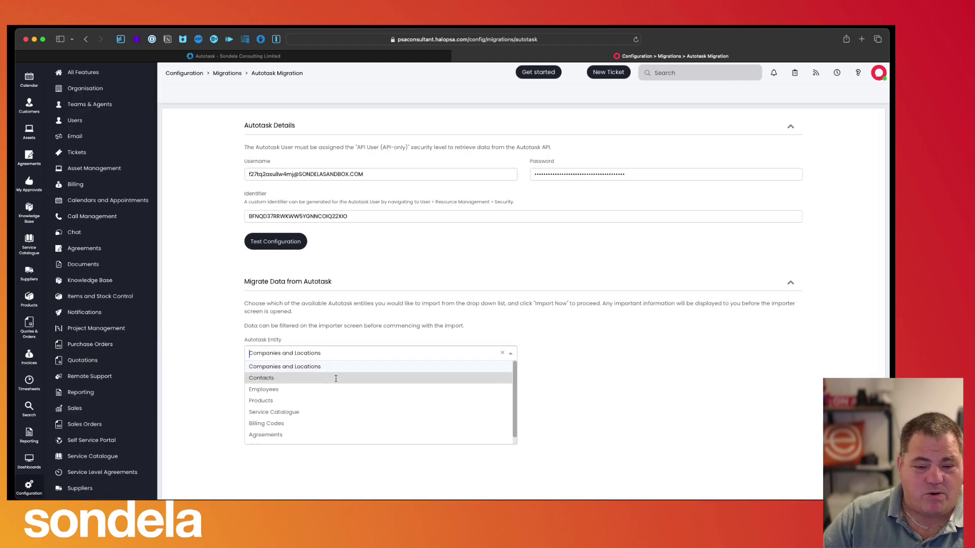
click(312, 401)
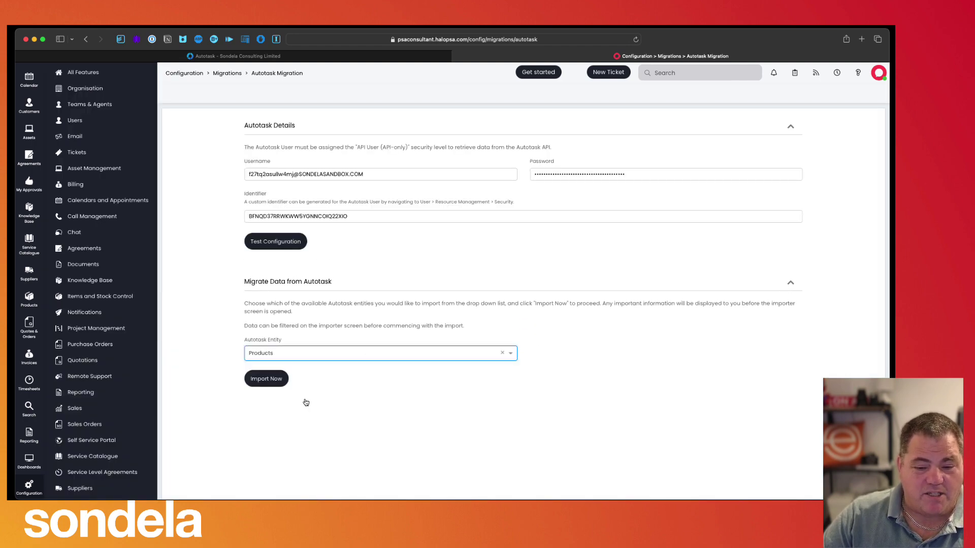
click(269, 379)
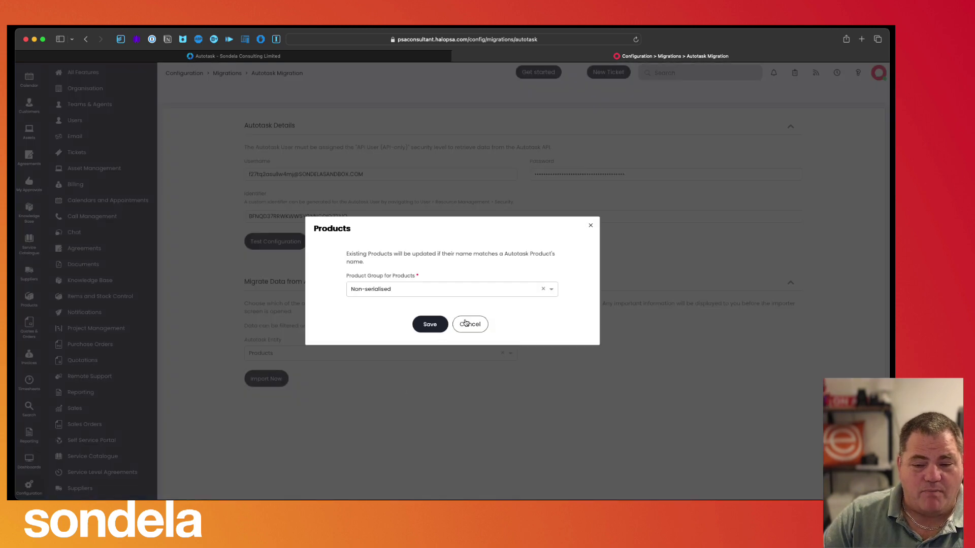
click(466, 324)
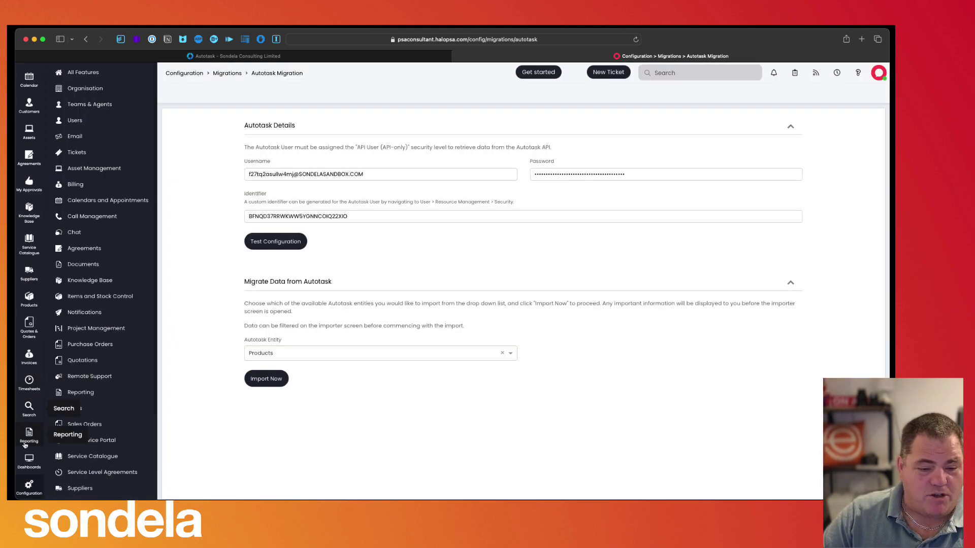
click(29, 299)
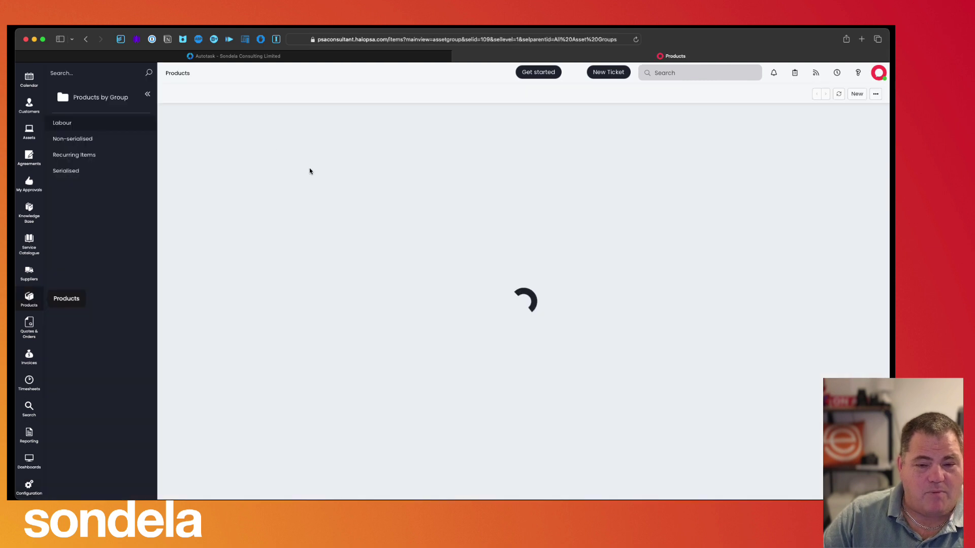
Import the Products entity from Autotask into the Non-serialised product group, keeping all listed products selected, and close the importer.
click(29, 488)
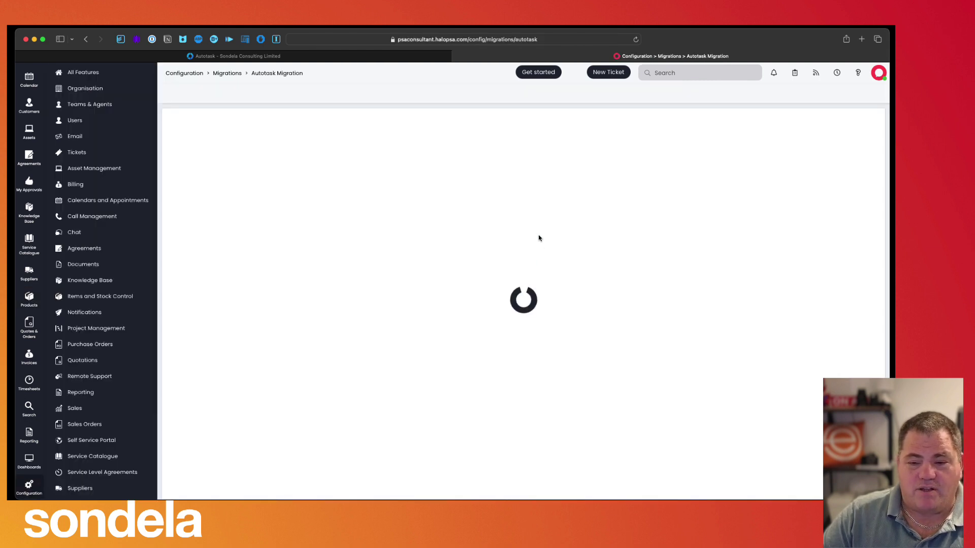
click(315, 354)
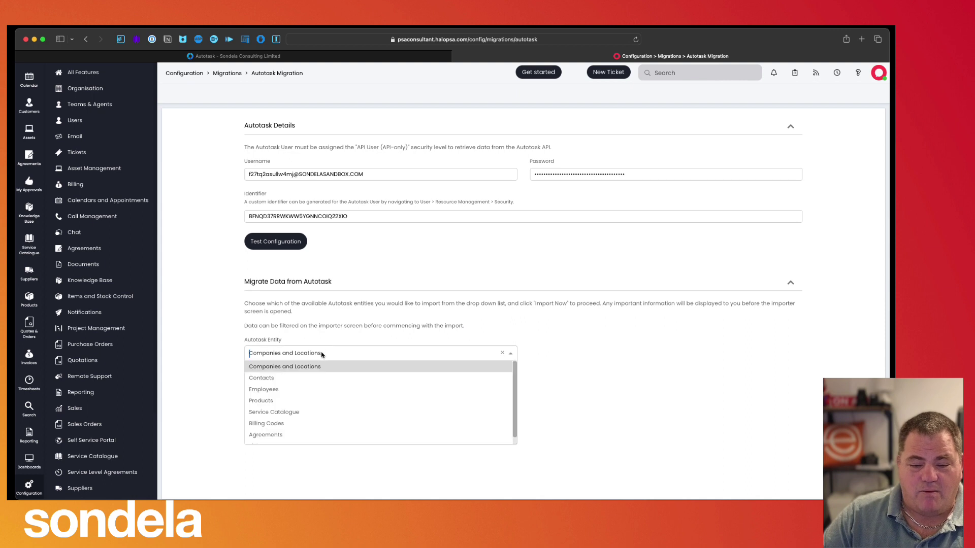
click(298, 388)
click(294, 351)
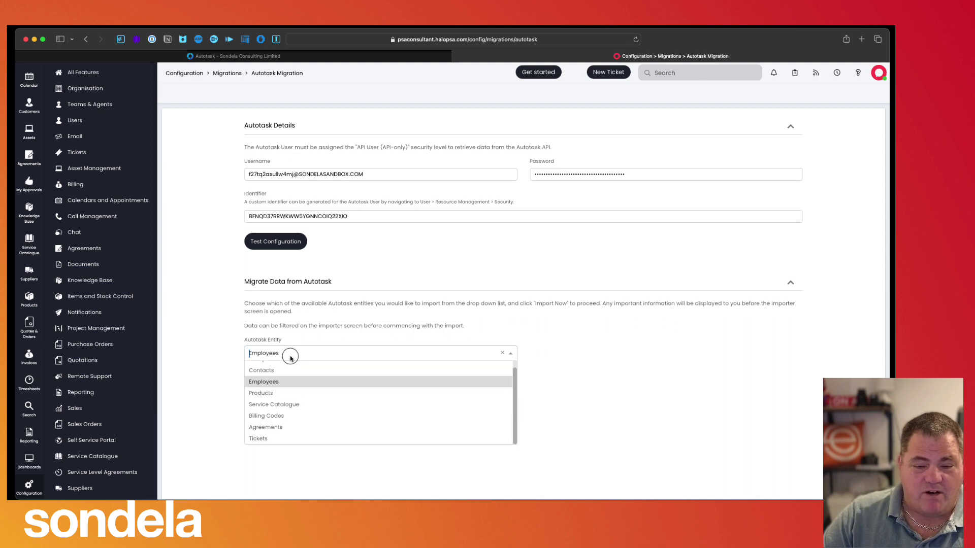
click(277, 393)
click(266, 379)
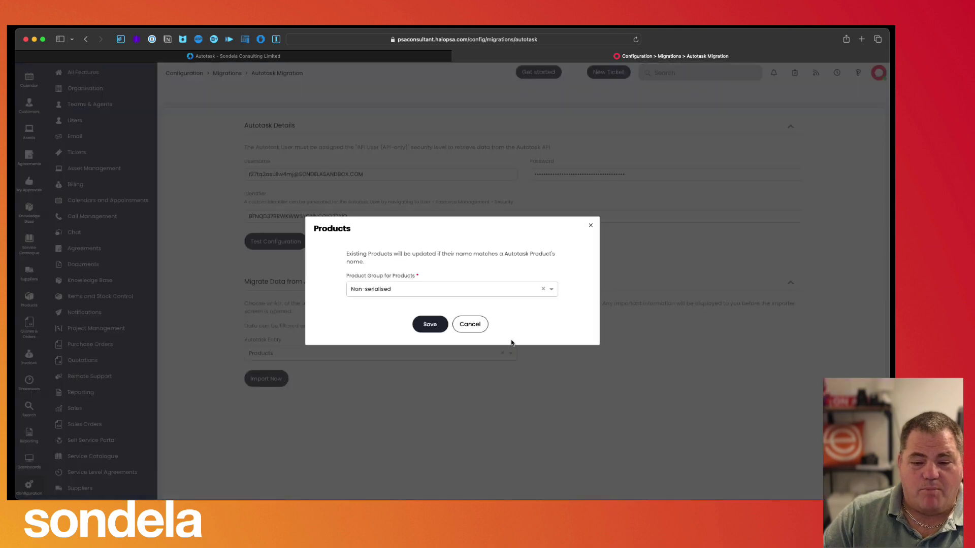
click(421, 324)
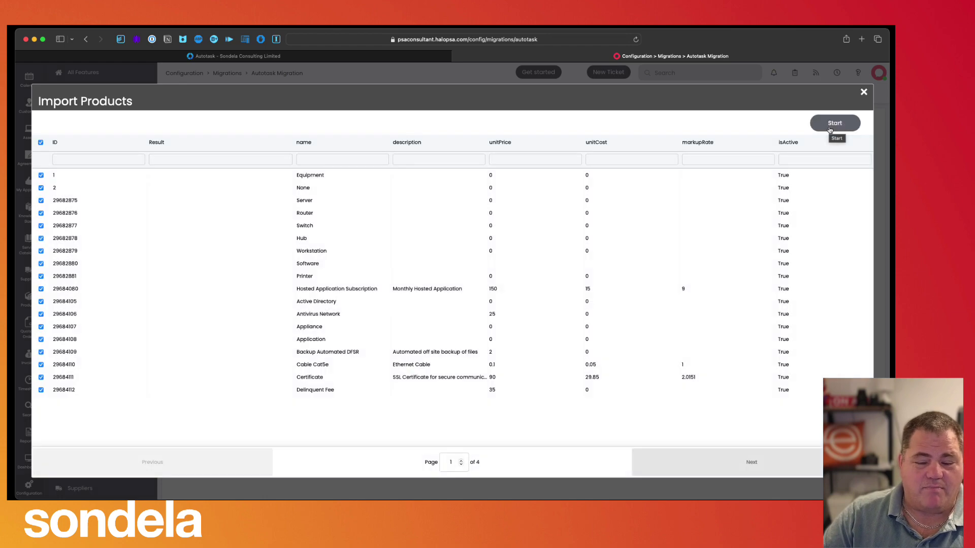
click(830, 128)
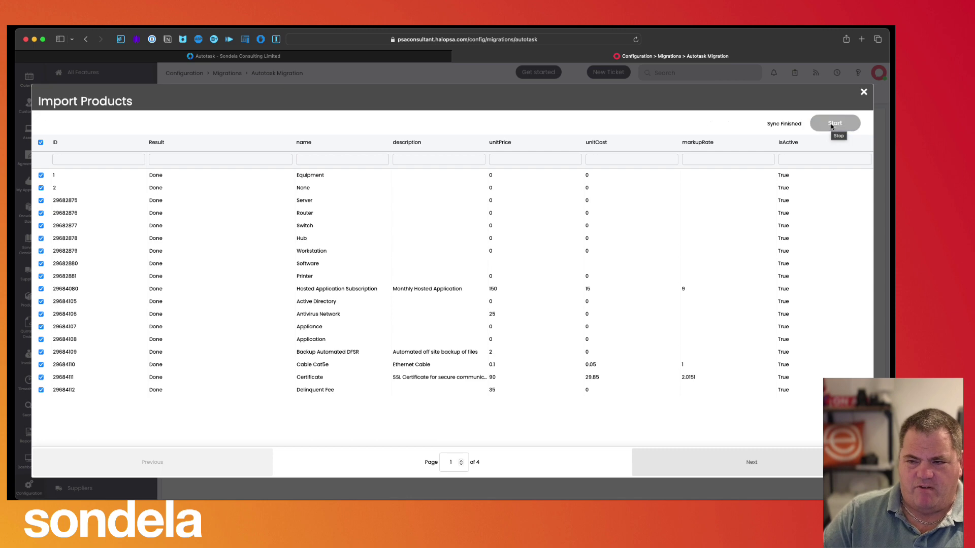
click(862, 93)
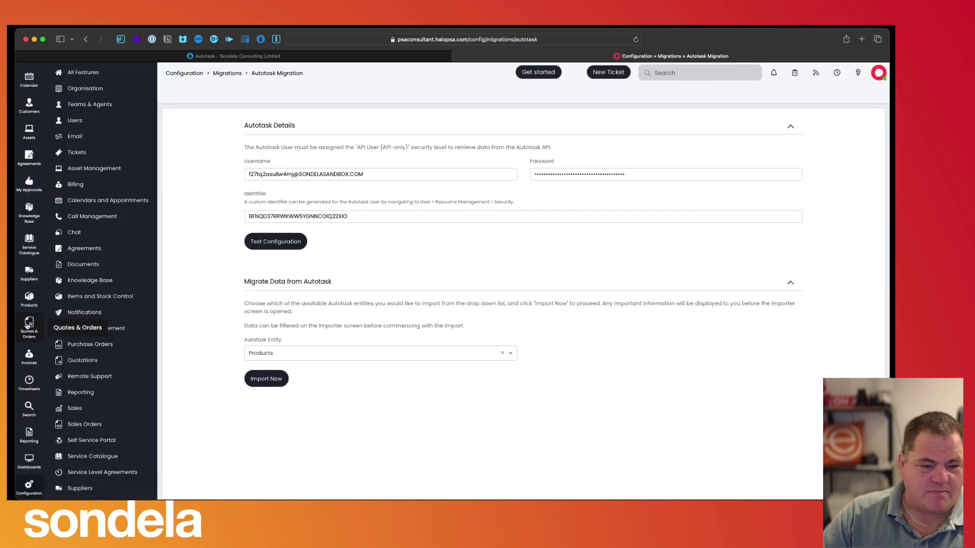
View the imported products in the Non-serialised product group.
click(29, 302)
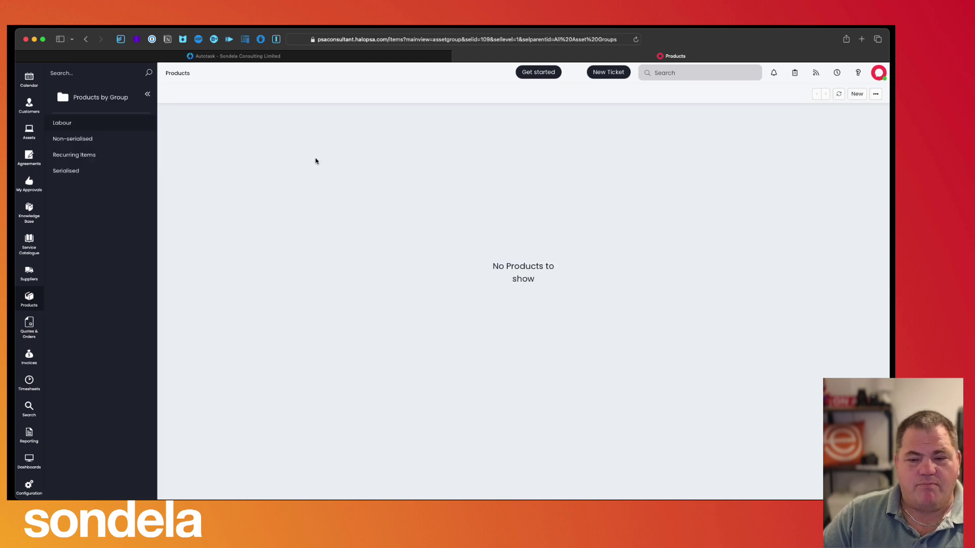
click(72, 138)
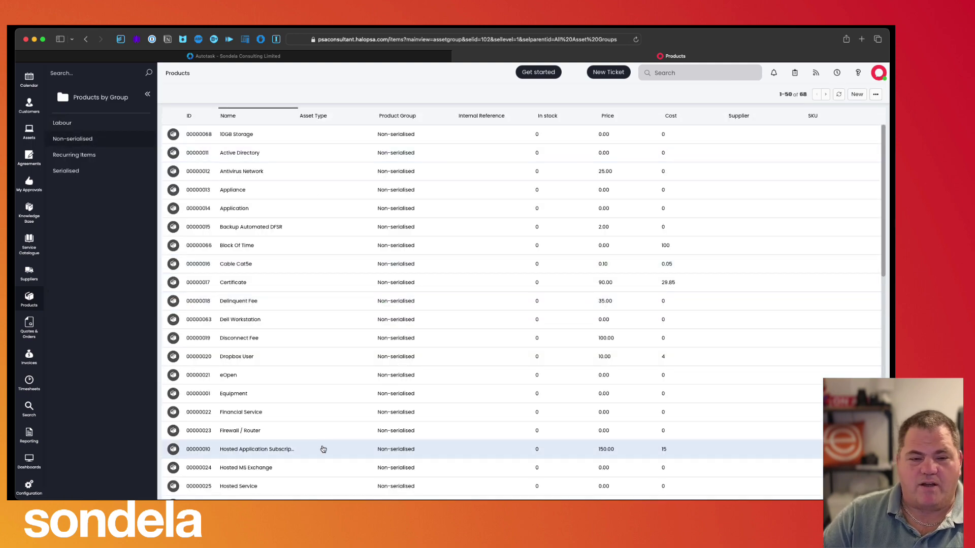
Import the Billing Codes entity from Autotask, keeping all listed codes selected, and close the importer.
click(29, 487)
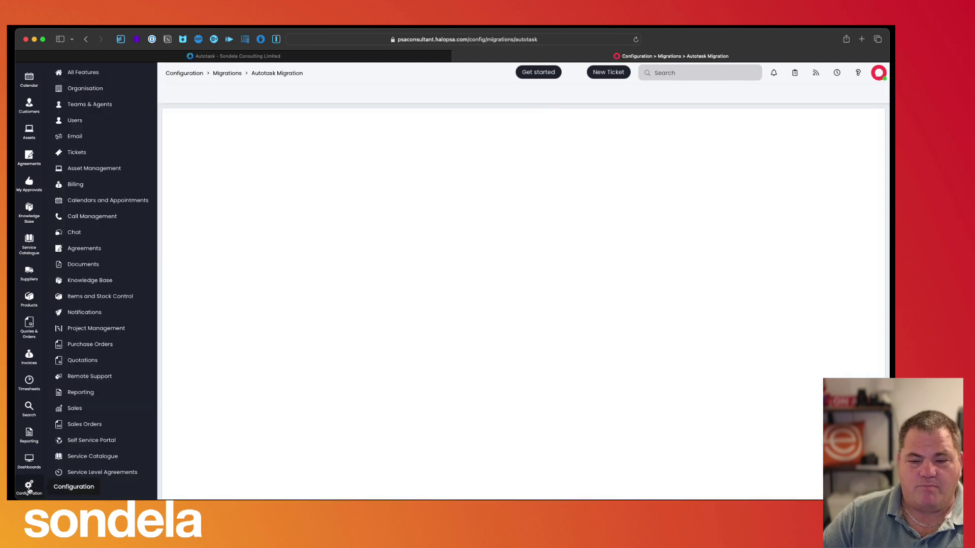
click(350, 353)
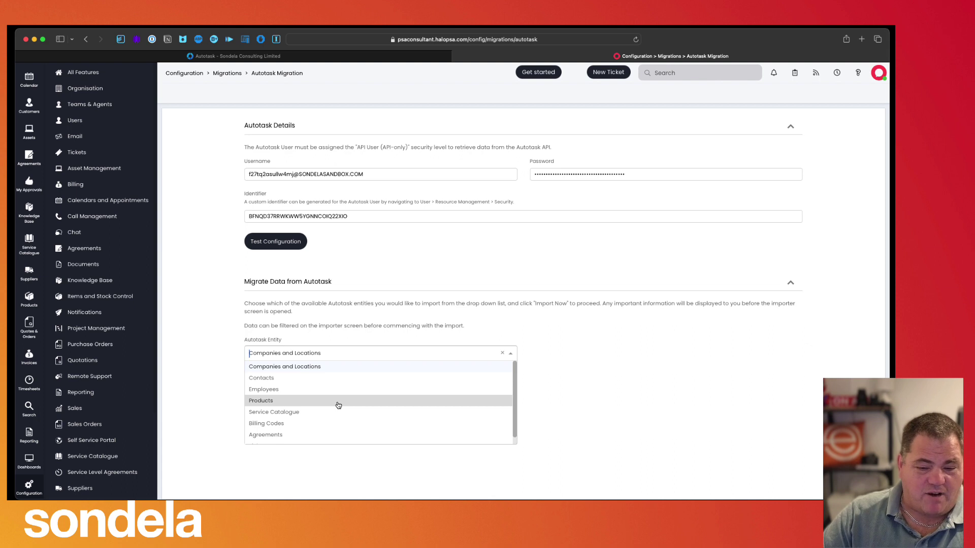
click(305, 423)
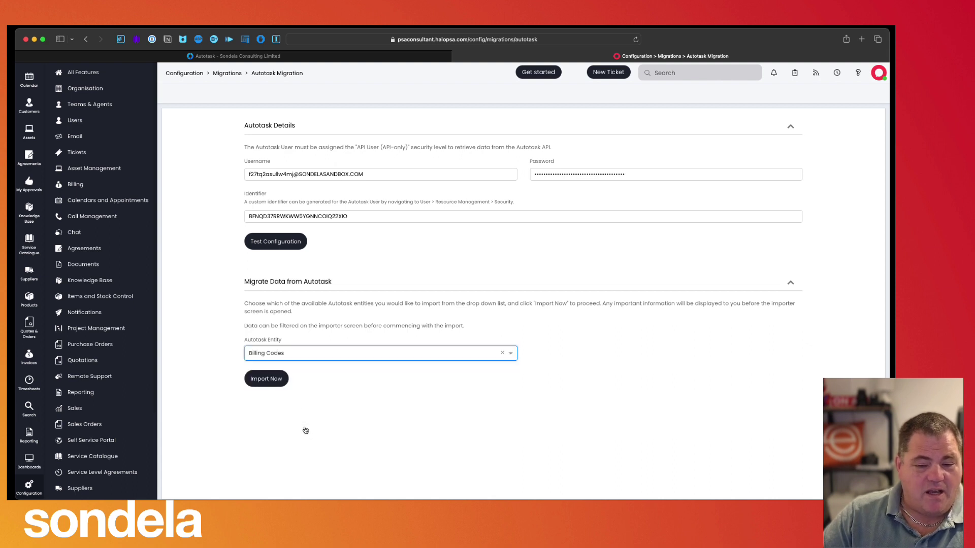
click(272, 384)
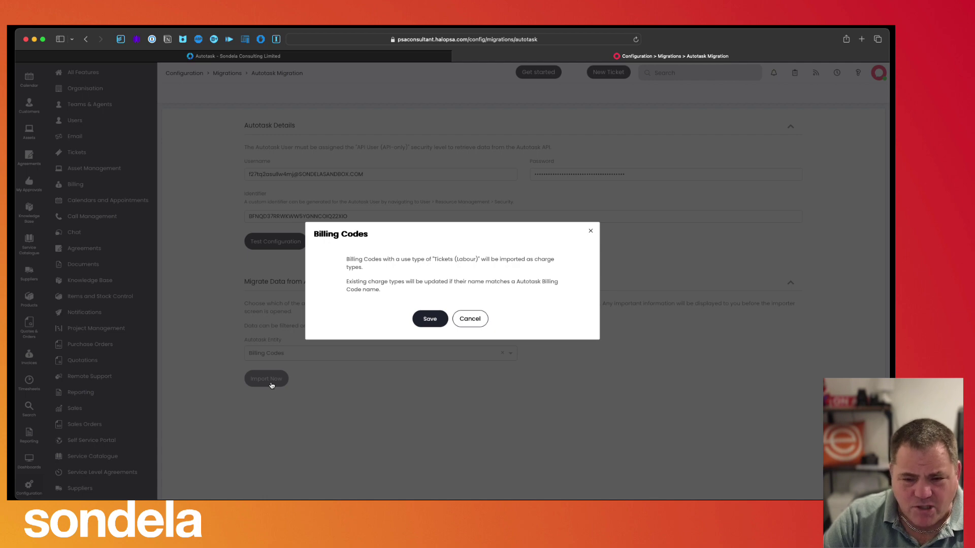
click(433, 324)
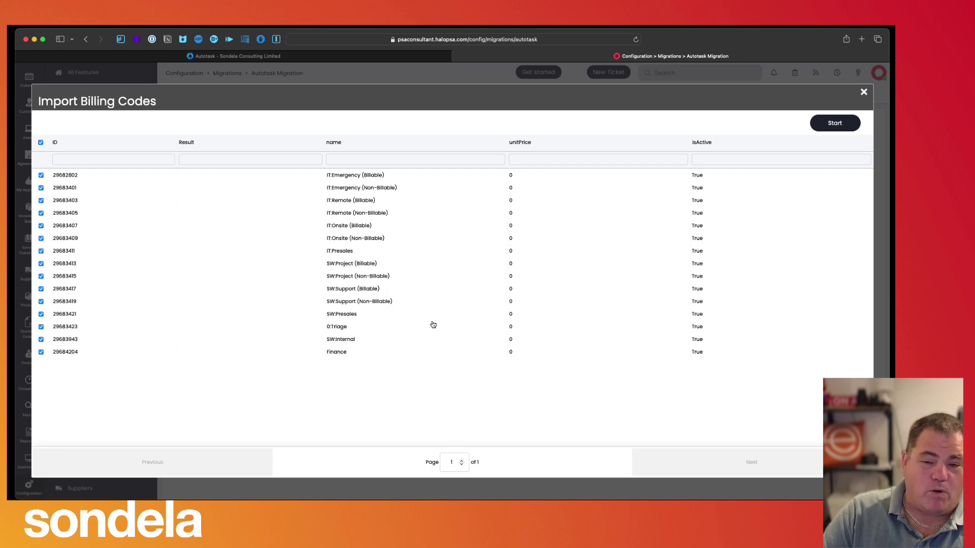
click(846, 128)
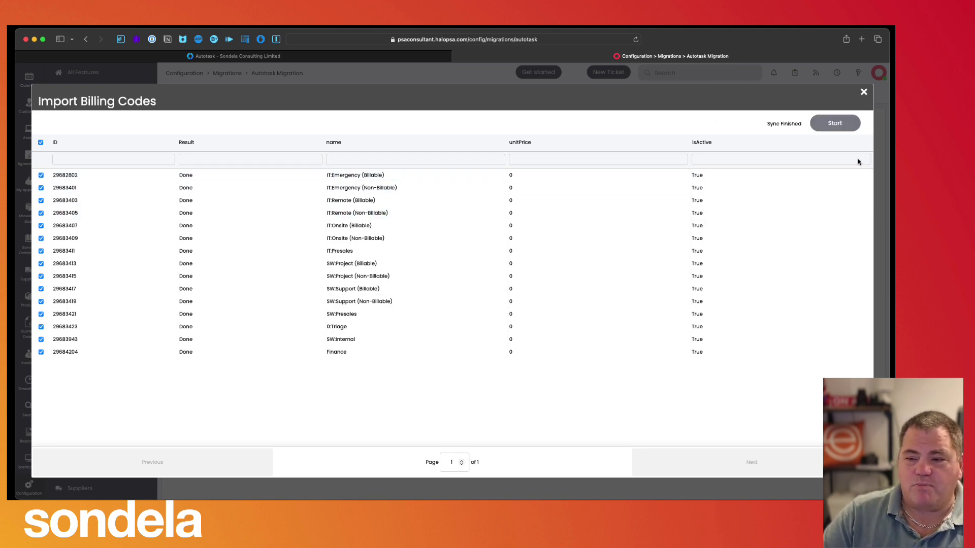
click(863, 92)
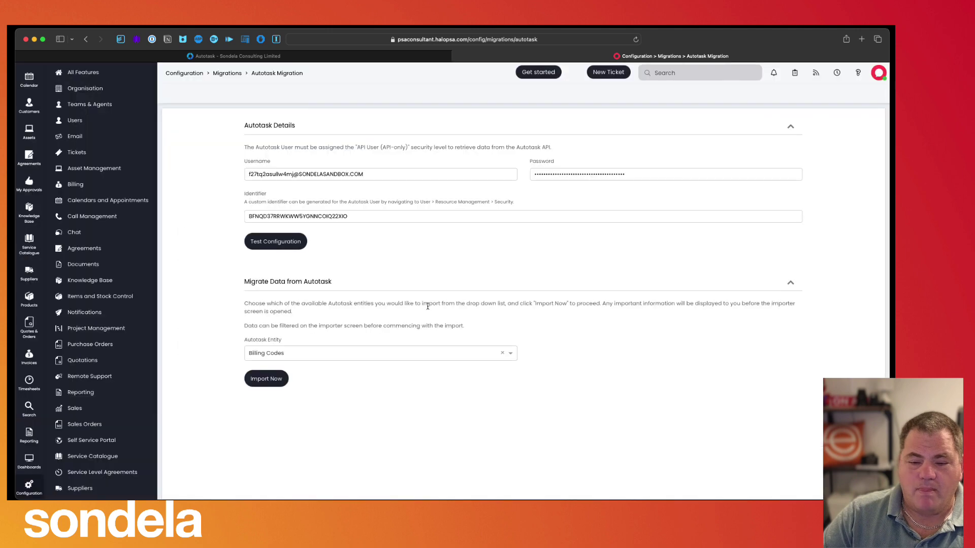
Load the Agreements entity into the importer with the minimum agreement end date 01/01/2023, highlighting the Companies and Billing Codes prerequisite.
click(275, 354)
click(283, 430)
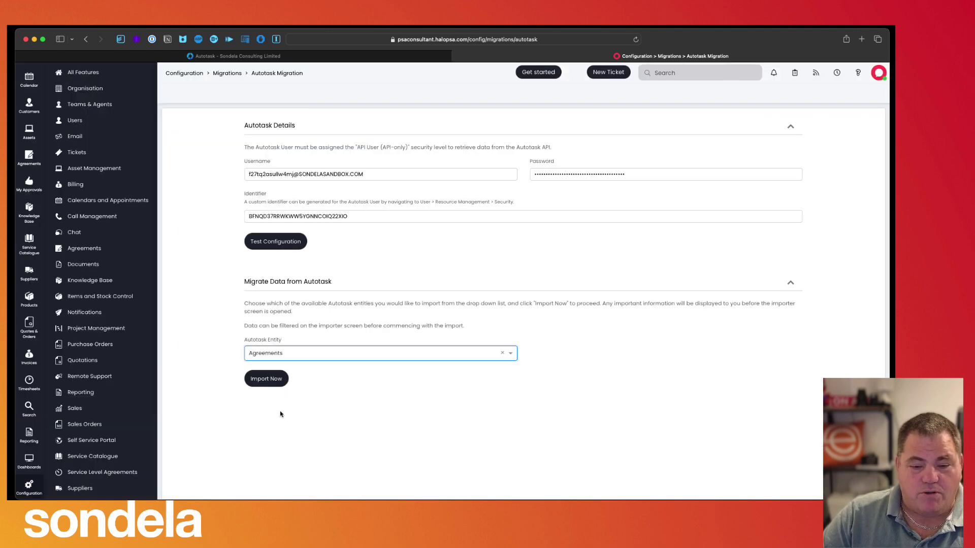
click(270, 380)
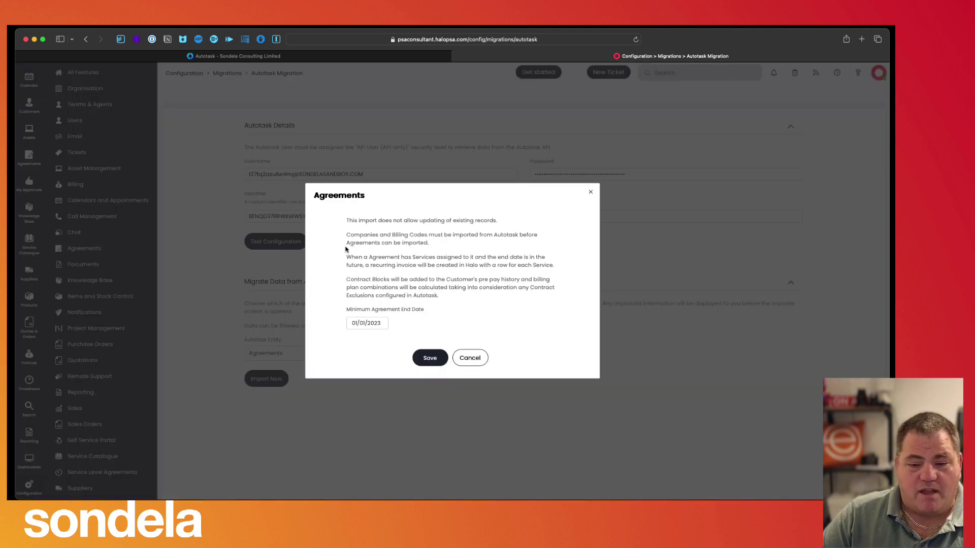
drag(345, 235, 429, 242)
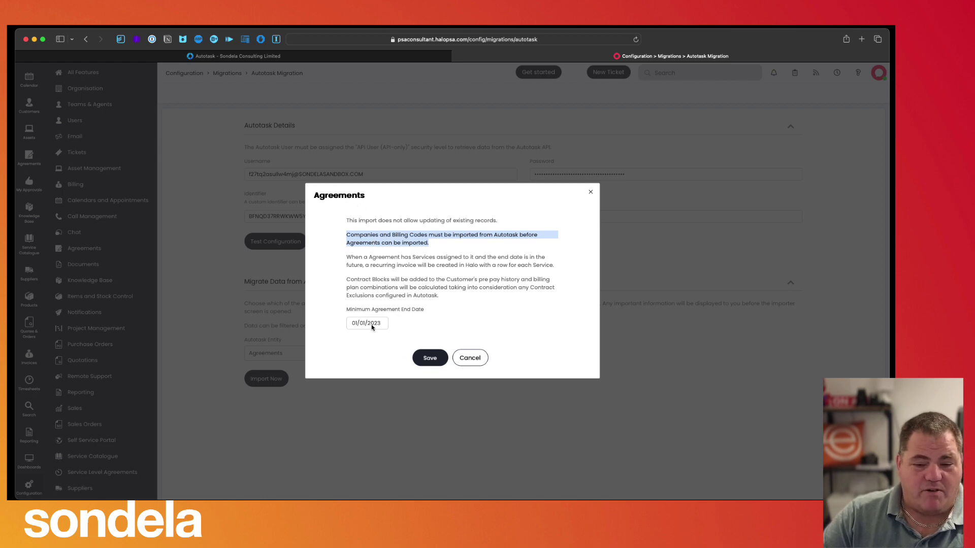
click(427, 359)
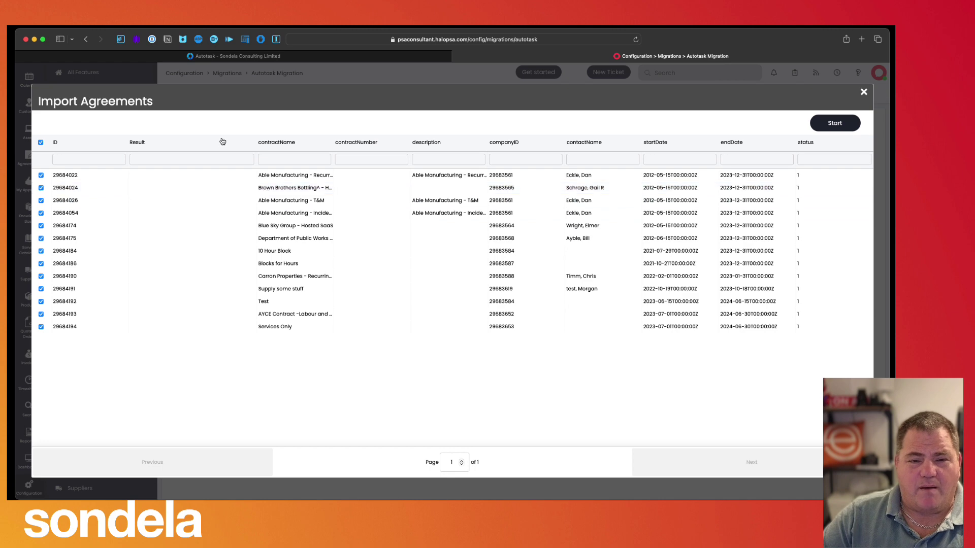
Switch to Autotask and view the services on the Able Manufacturing - Recurring Service contract of the account ABLE Manufacturing HQ.
click(242, 56)
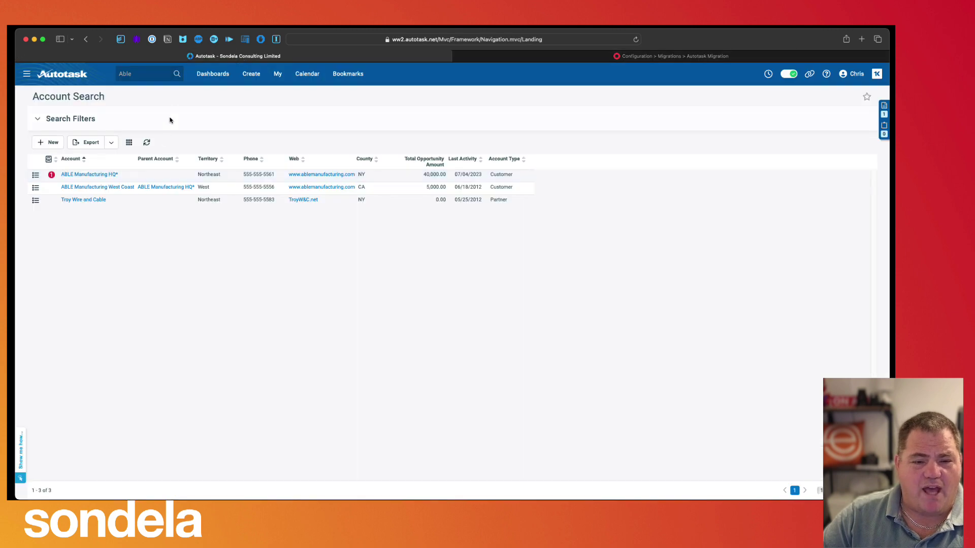
click(90, 175)
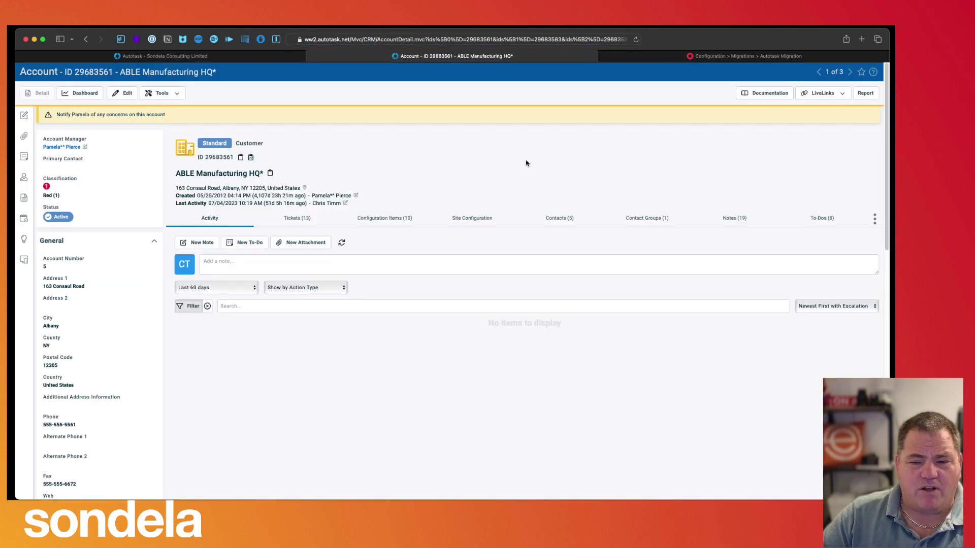
click(869, 221)
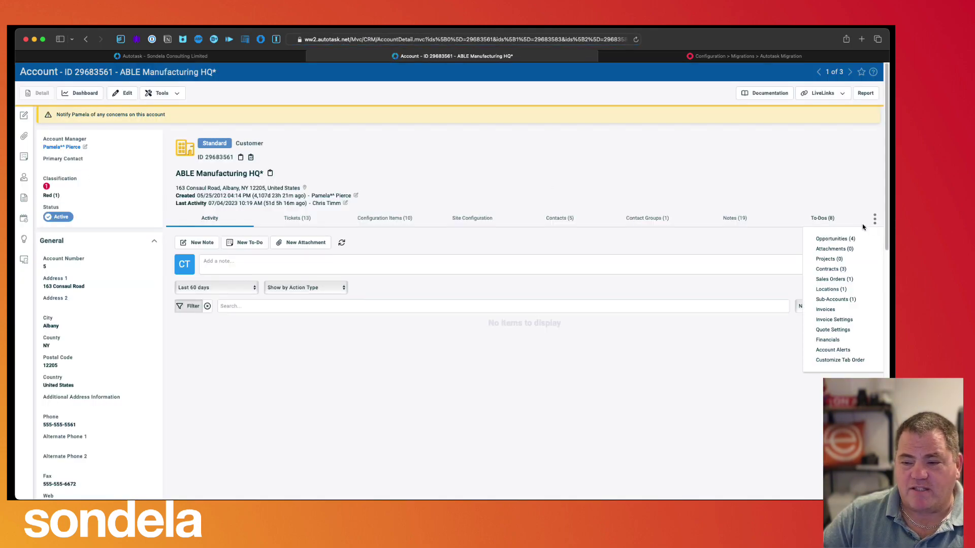
click(841, 270)
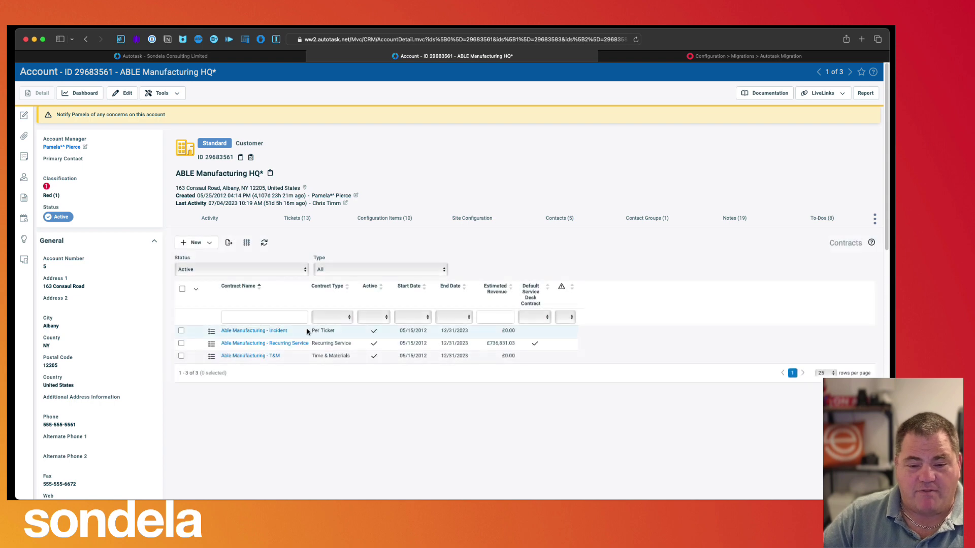
click(267, 344)
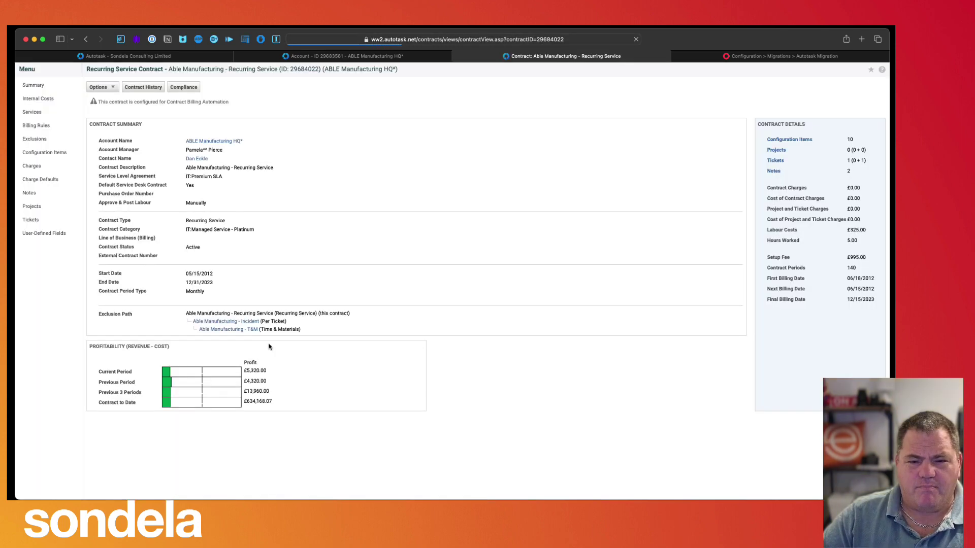
click(39, 115)
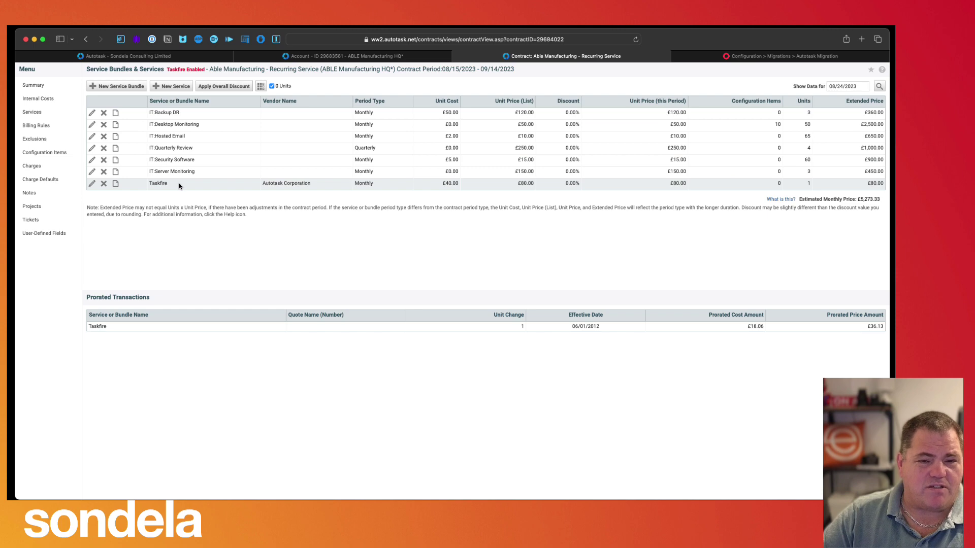
Import all listed agreements in HaloPSA, rechecking the Autotask contract's services during the sync, and close the importer.
click(754, 57)
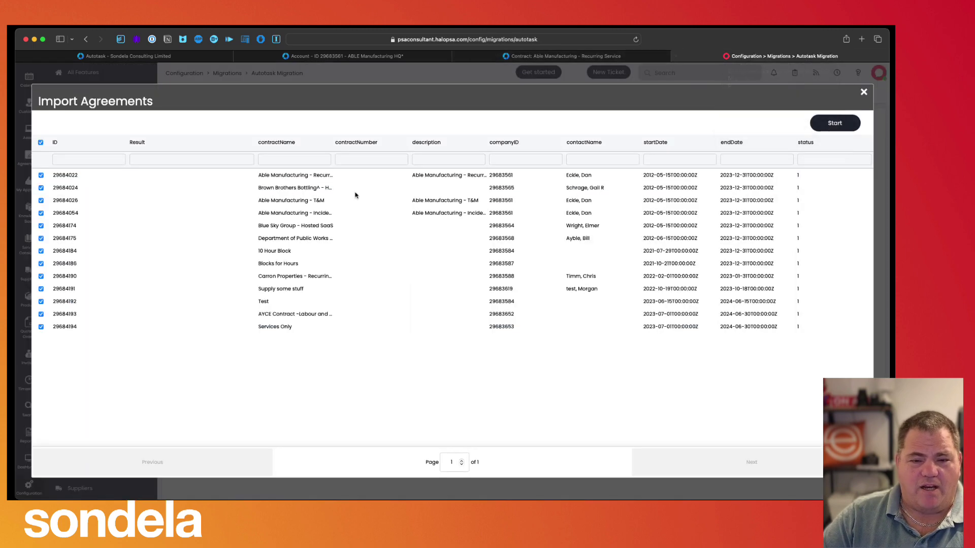
click(822, 132)
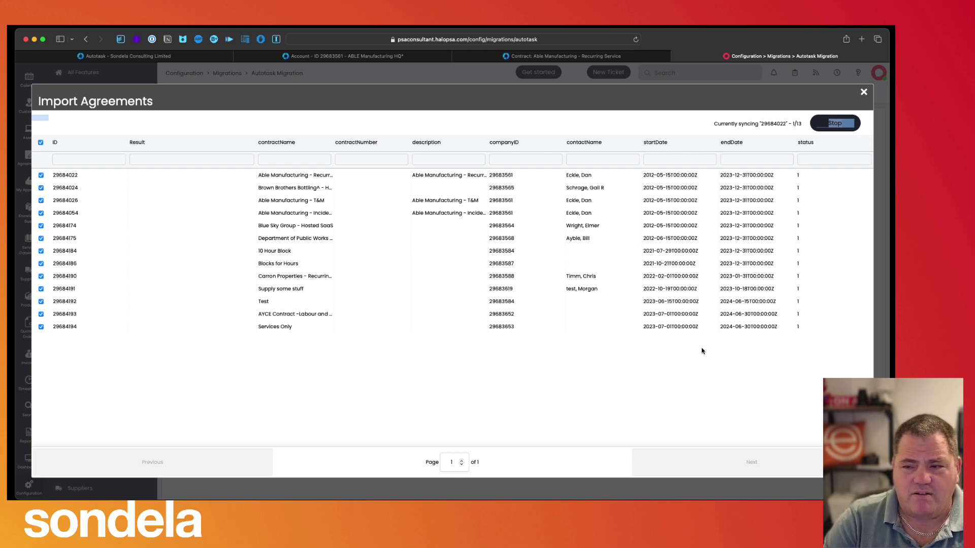
click(702, 351)
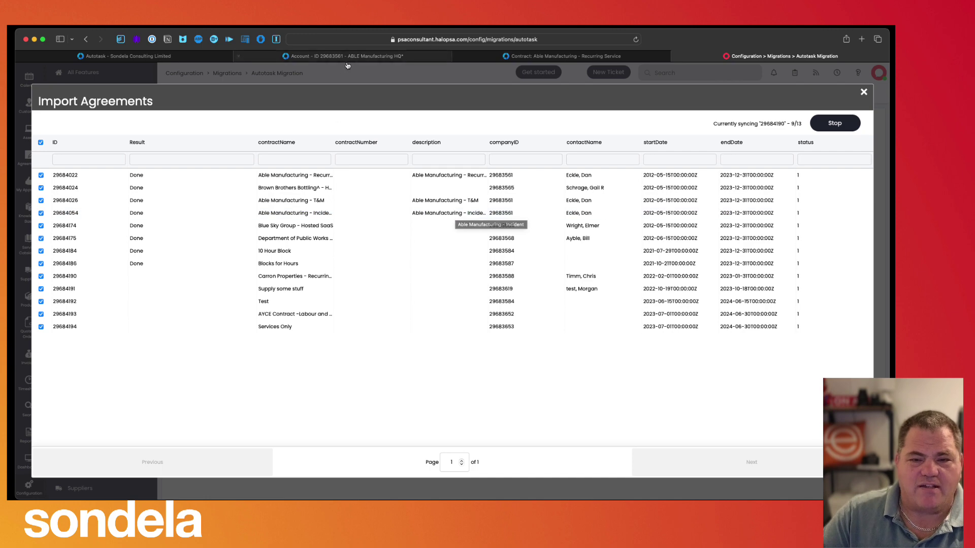
click(487, 59)
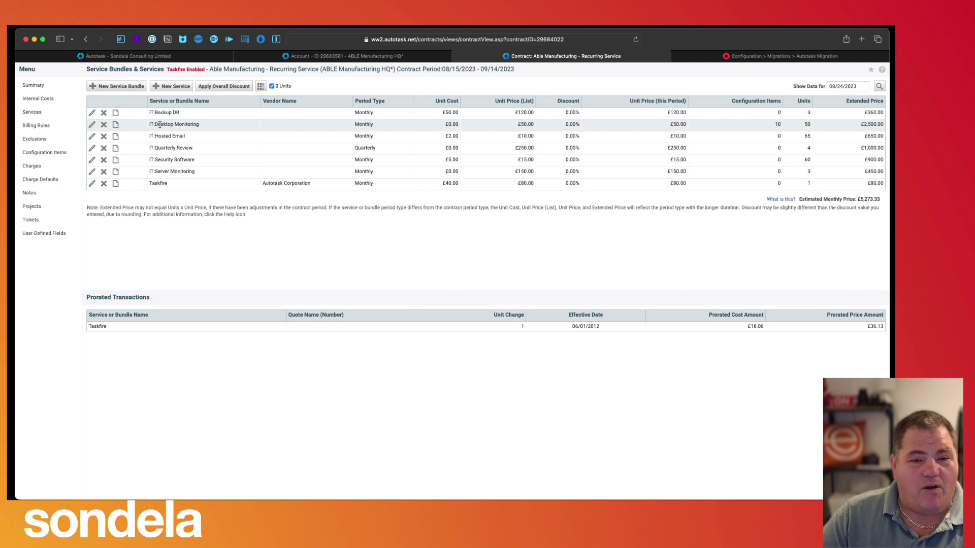
click(758, 58)
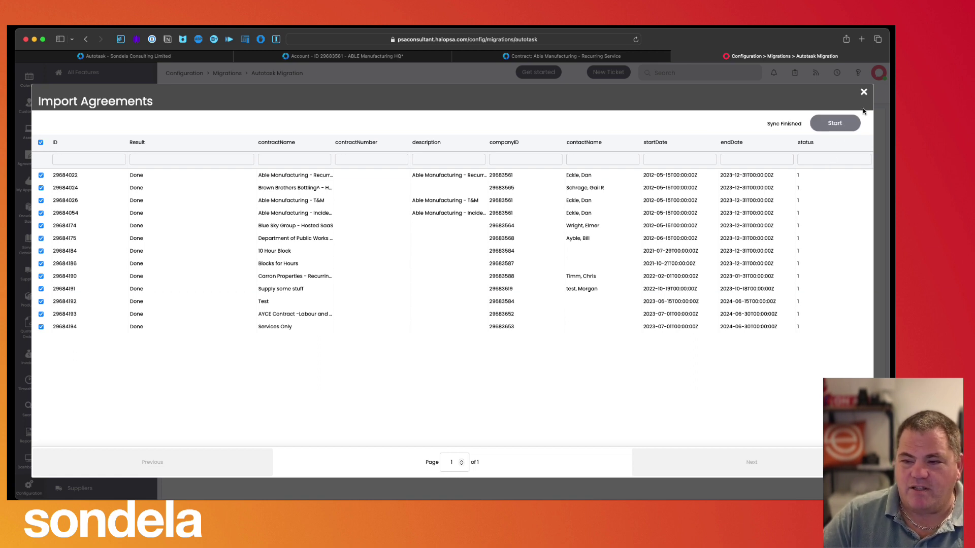
click(864, 92)
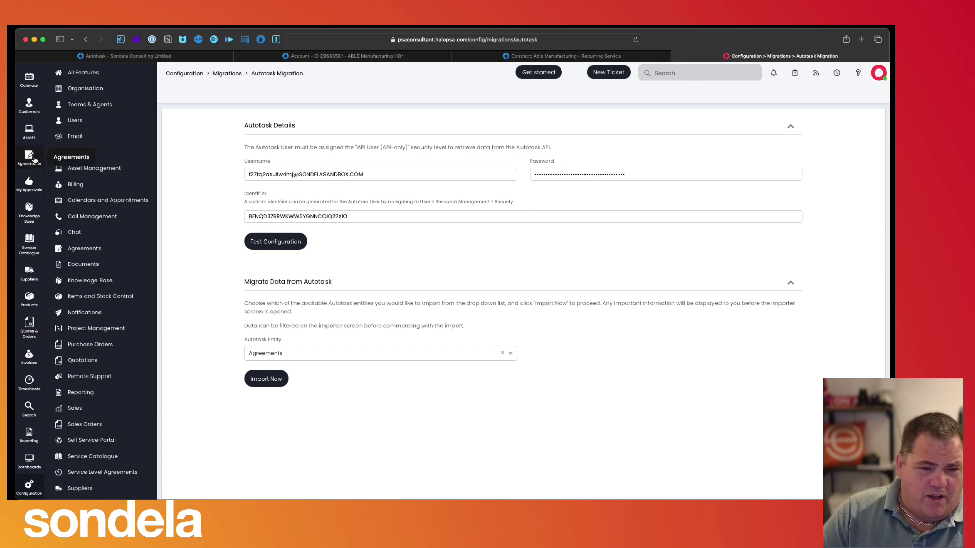
Examine the monthly and quarterly recurring invoices of the customer agreement Able Manufacturing - Recurring Service, and close the quarterly one.
click(33, 158)
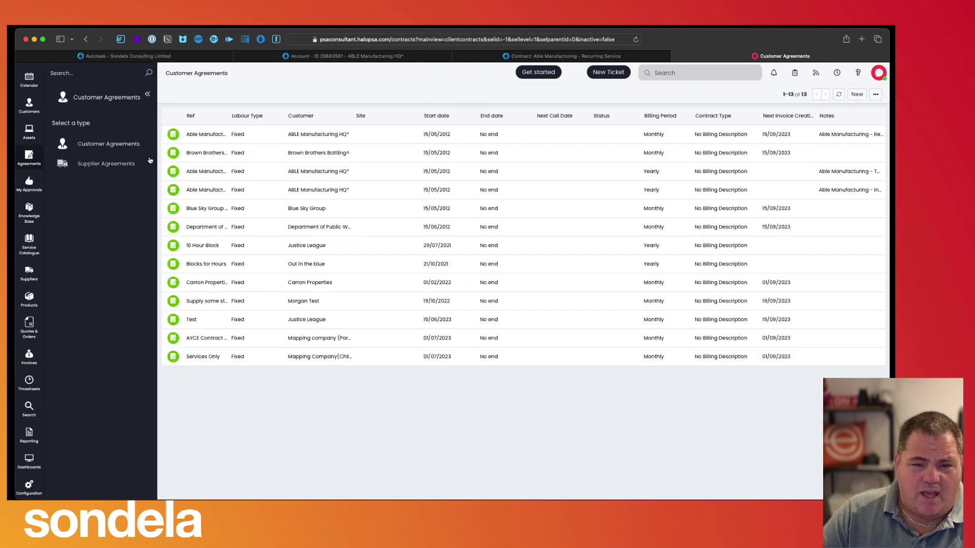
click(268, 139)
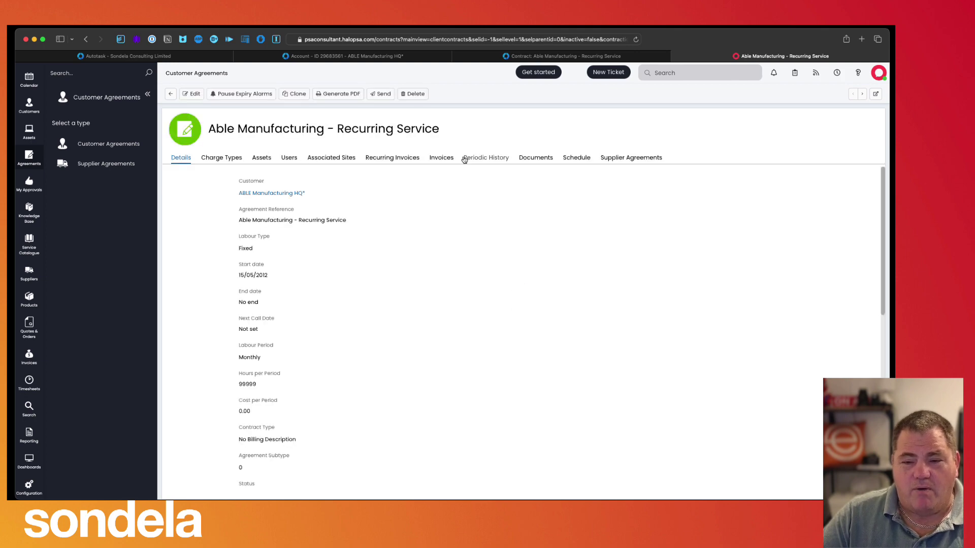
click(401, 158)
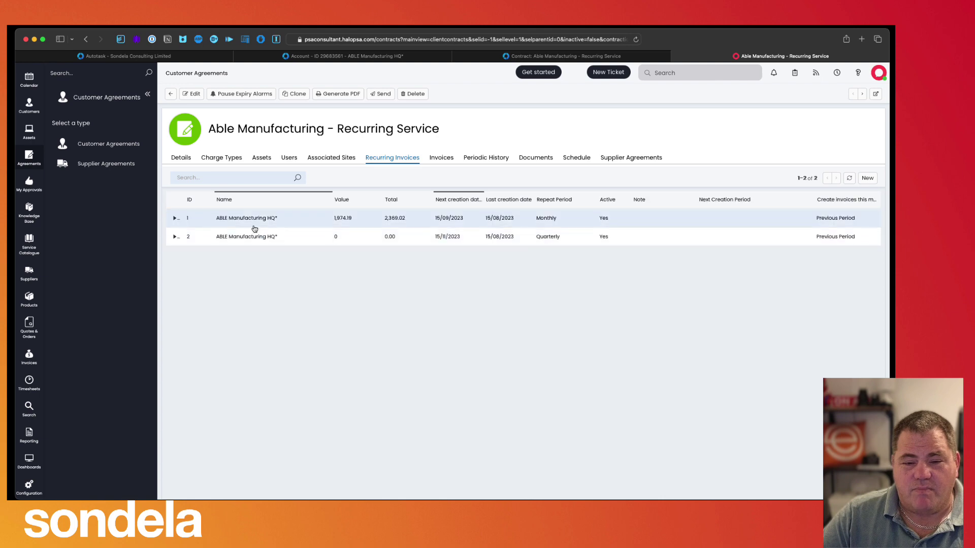
click(253, 224)
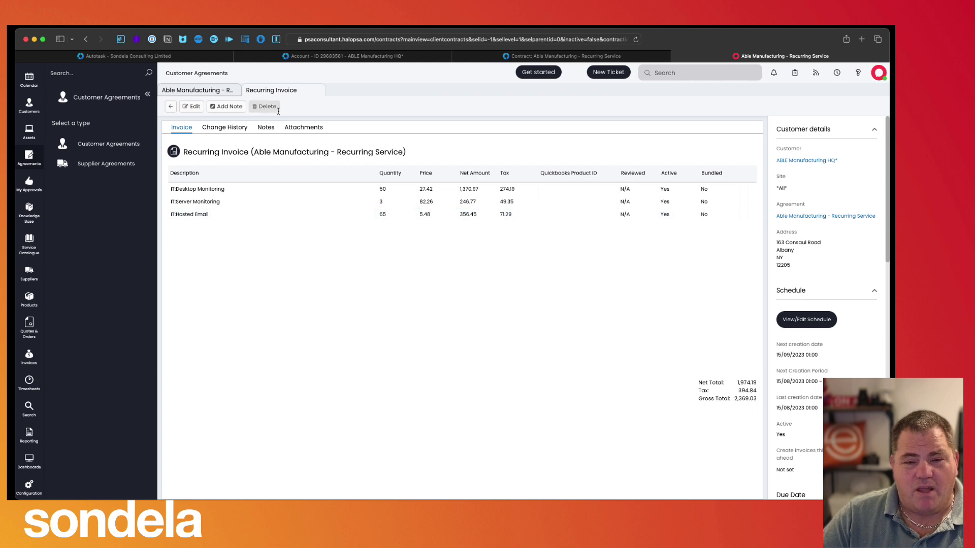
click(198, 90)
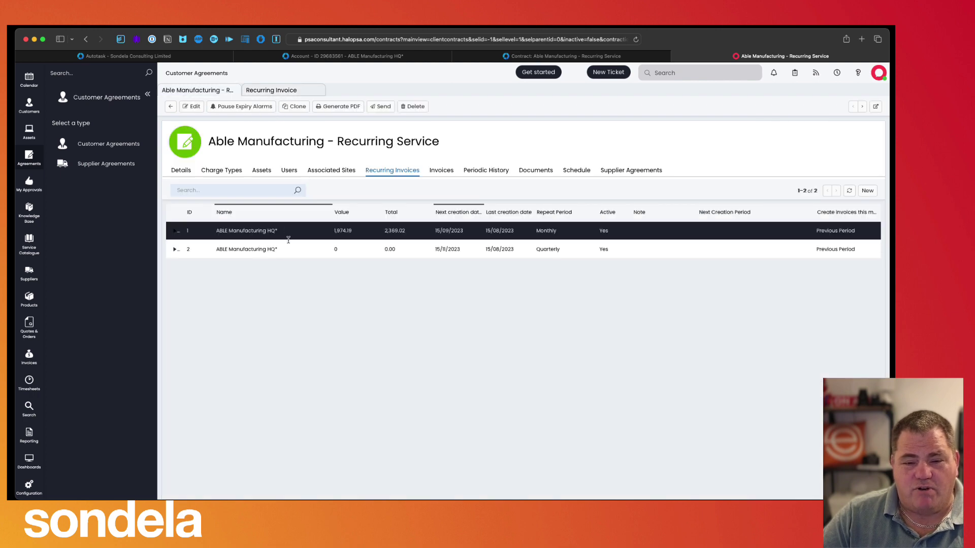
click(273, 251)
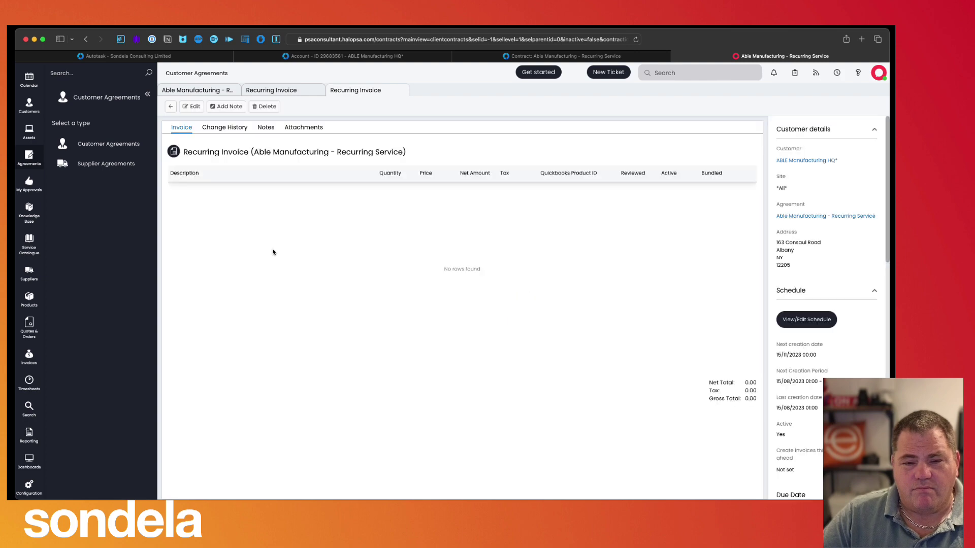
click(404, 92)
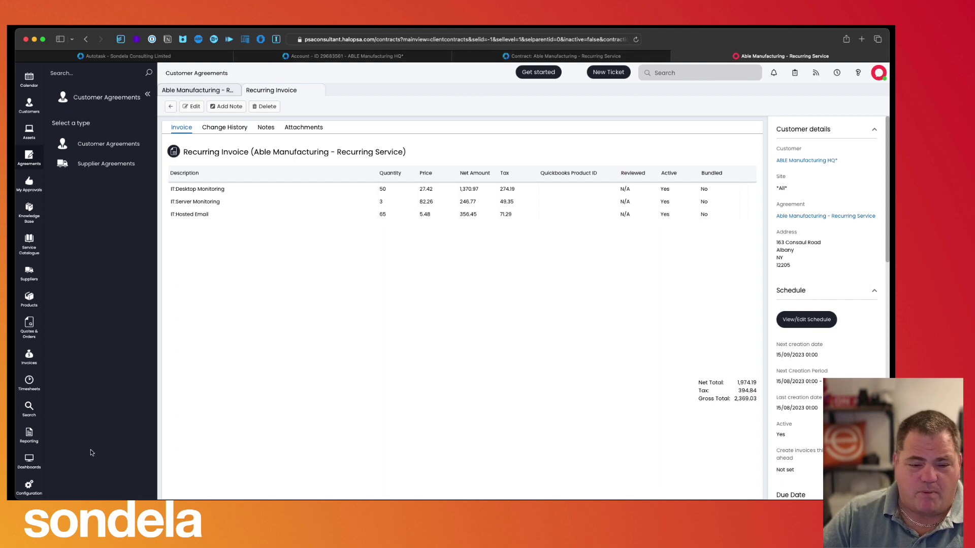
Open the Autotask migration configuration, select Tickets as the entity to migrate, and highlight the Custom JSON Filter label.
click(29, 486)
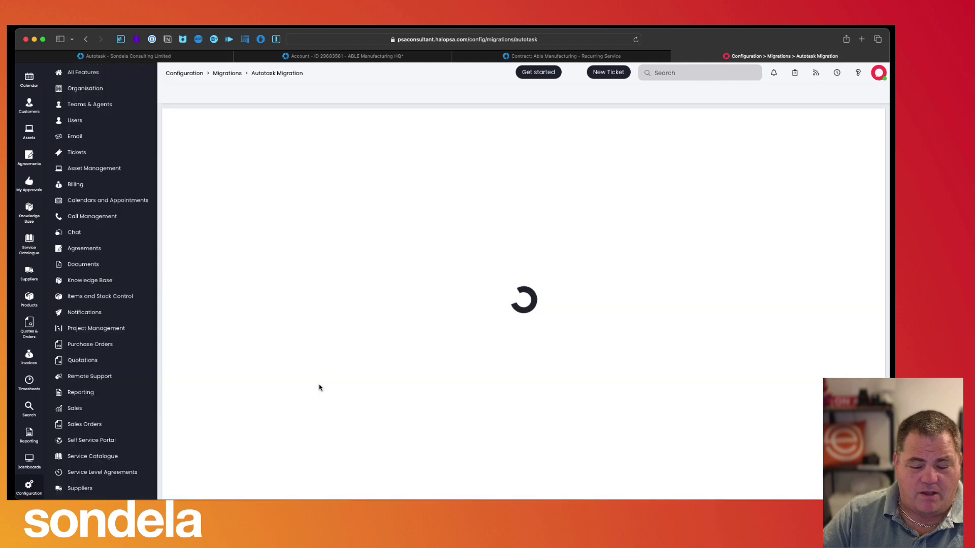
click(306, 353)
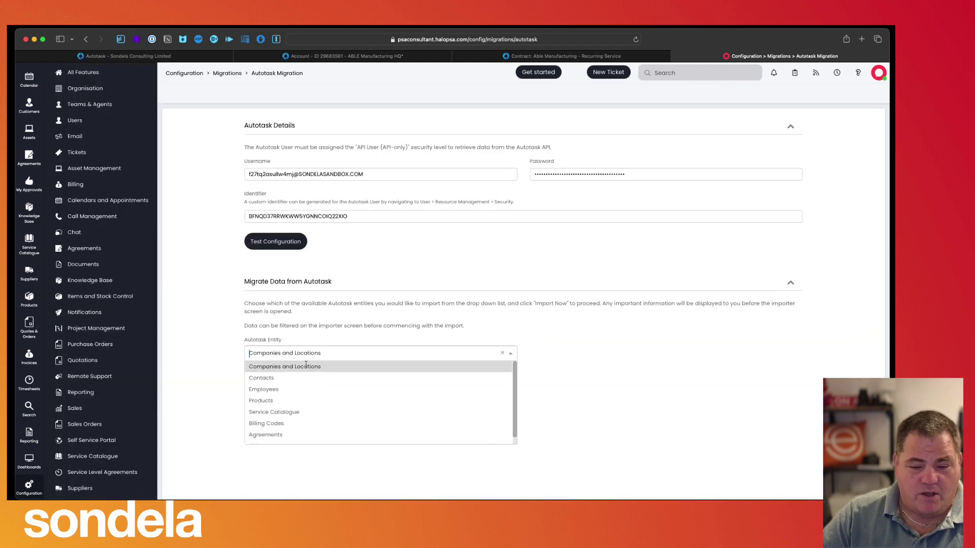
scroll(295, 435, down, 1)
click(287, 439)
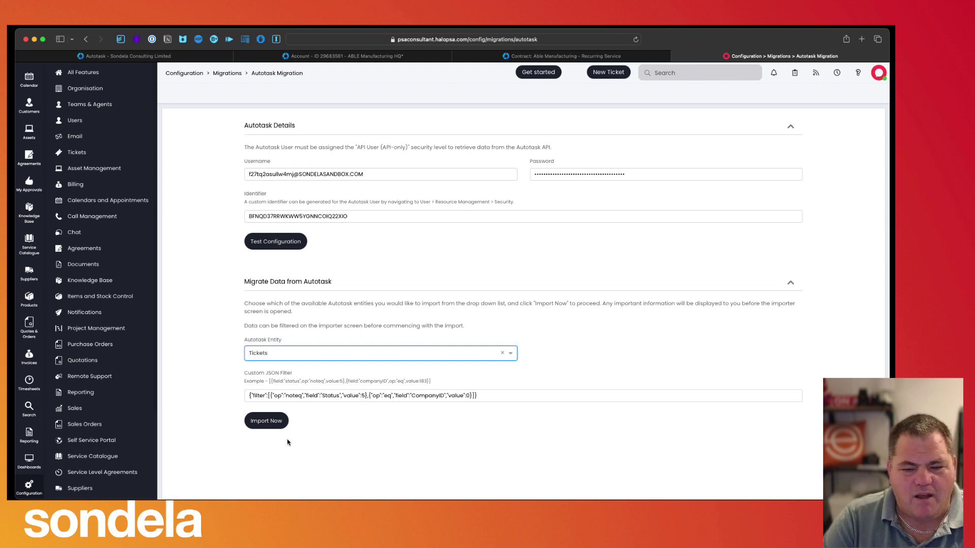
drag(249, 373, 322, 374)
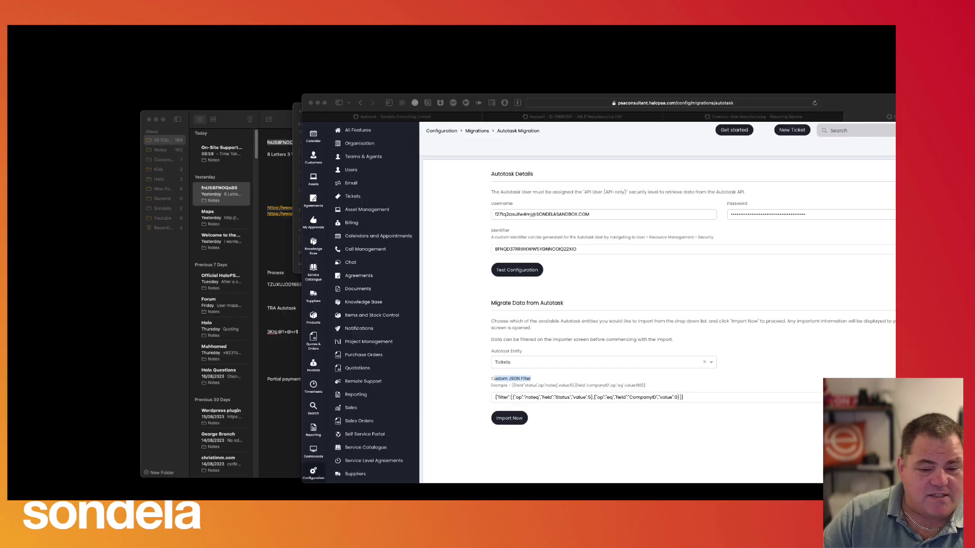
Switch to Postman, highlight the full search filter value in the query for a list of all tickets, and return to HaloPSA.
click(574, 487)
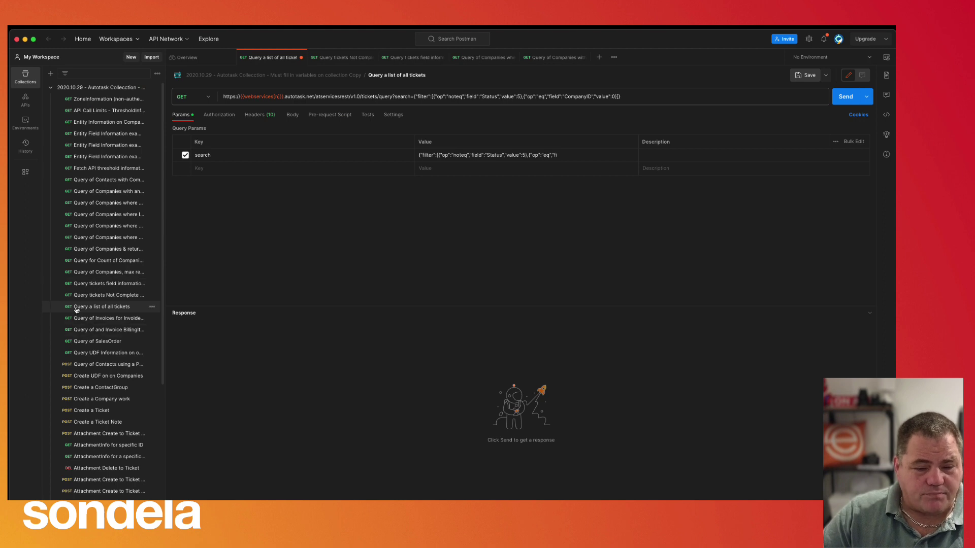
click(584, 157)
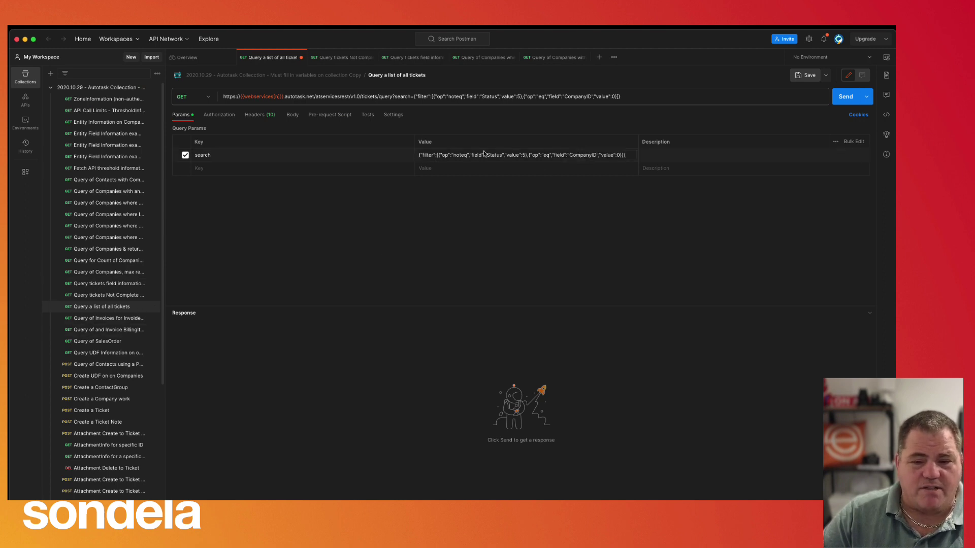
click(630, 155)
drag(630, 155, 424, 155)
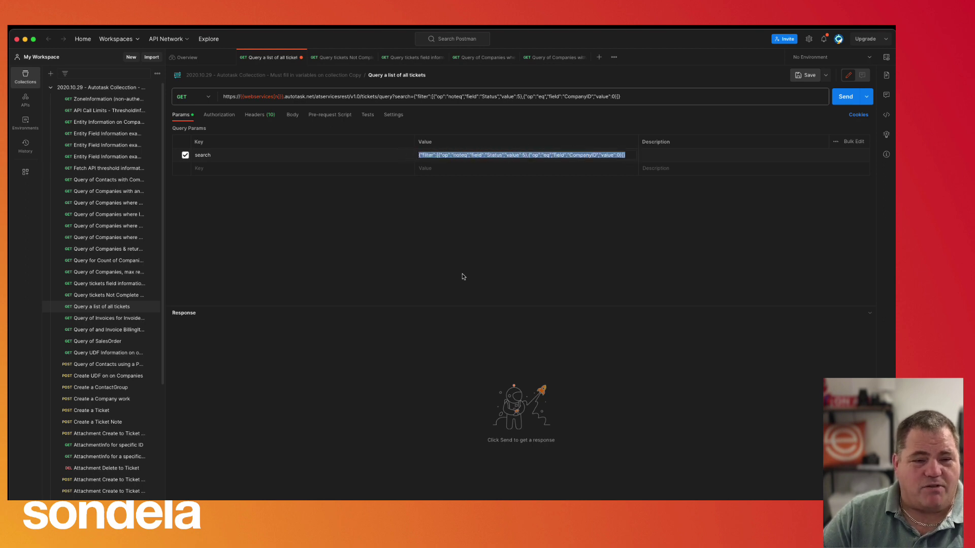
key(super+Tab)
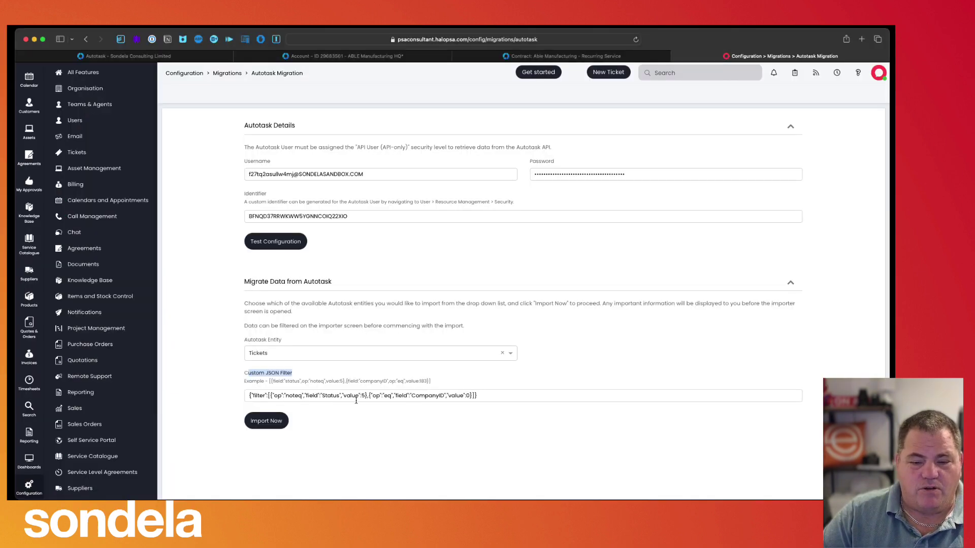
Import all listed tickets using the existing JSON filter, ticket type Test and minimum creation date 01/01/2022, and close the importer.
drag(499, 397, 214, 393)
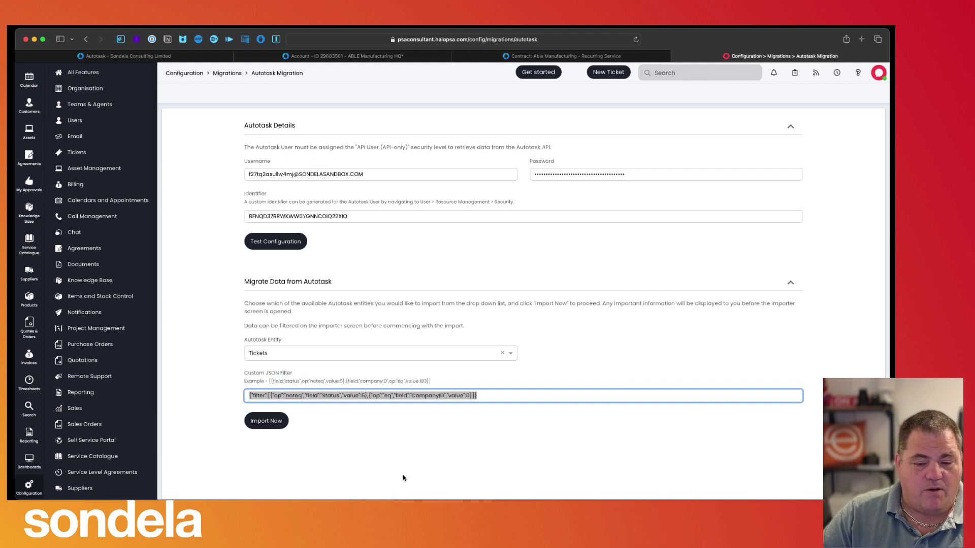
click(266, 421)
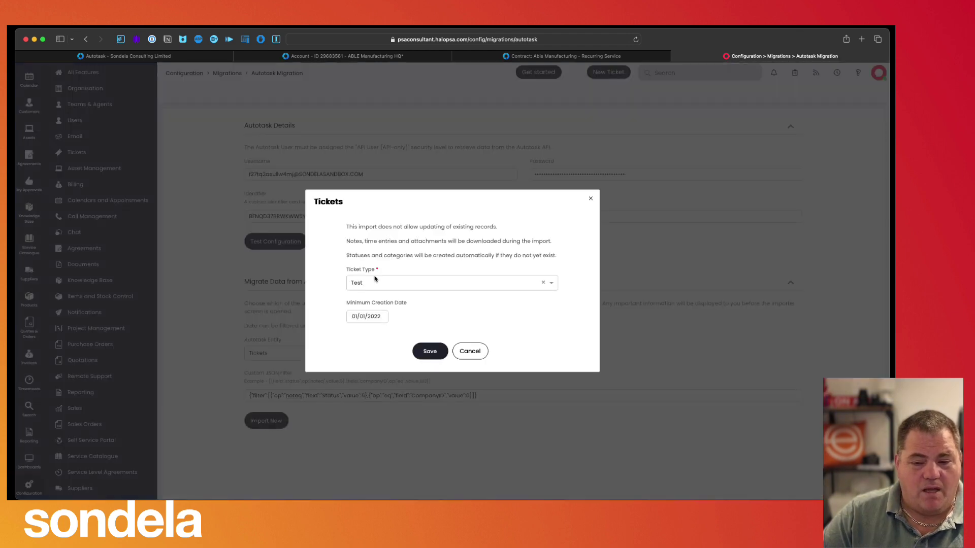
drag(347, 269, 375, 271)
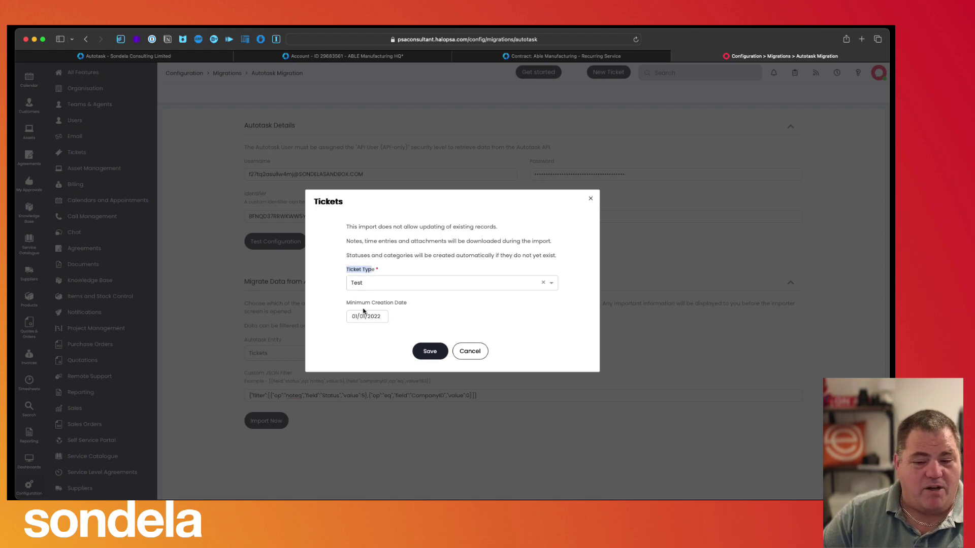
click(381, 317)
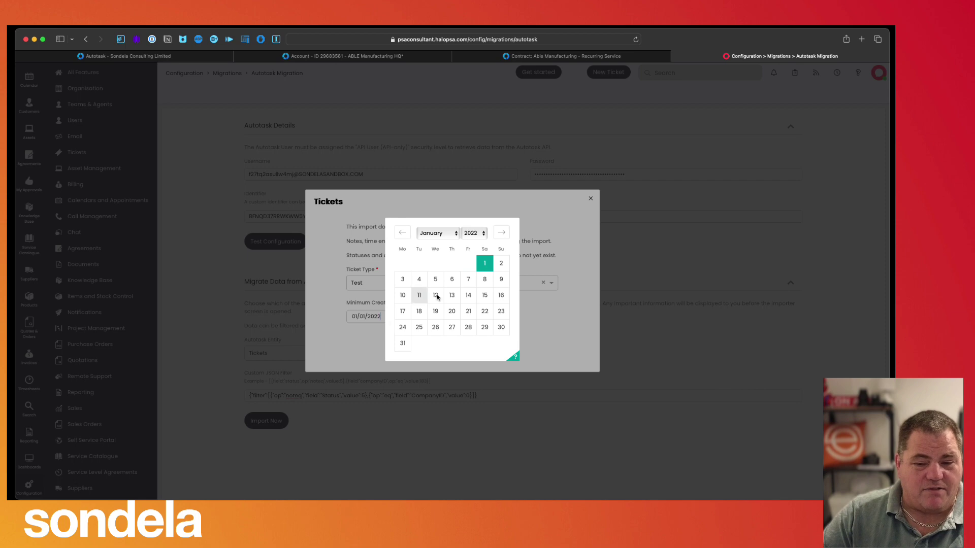
click(556, 309)
click(432, 356)
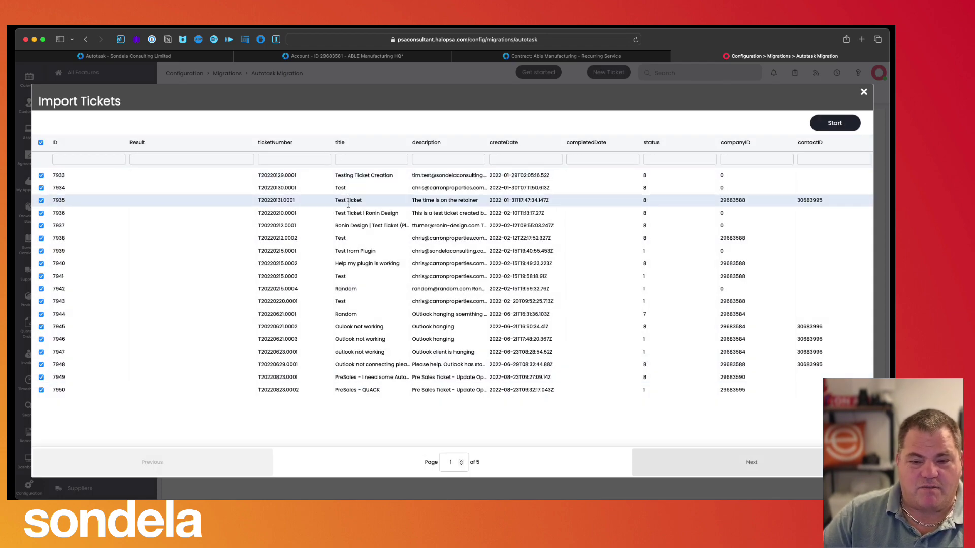
click(835, 123)
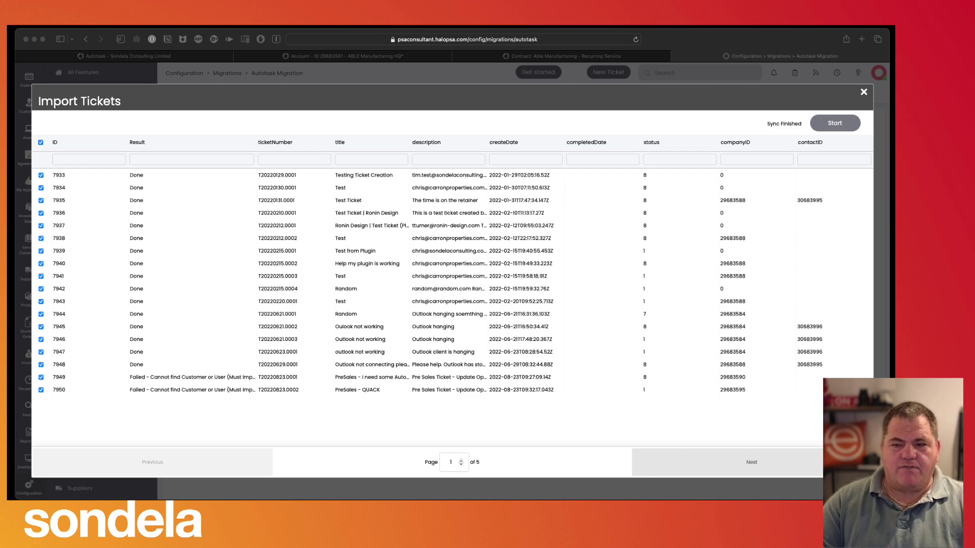
click(863, 91)
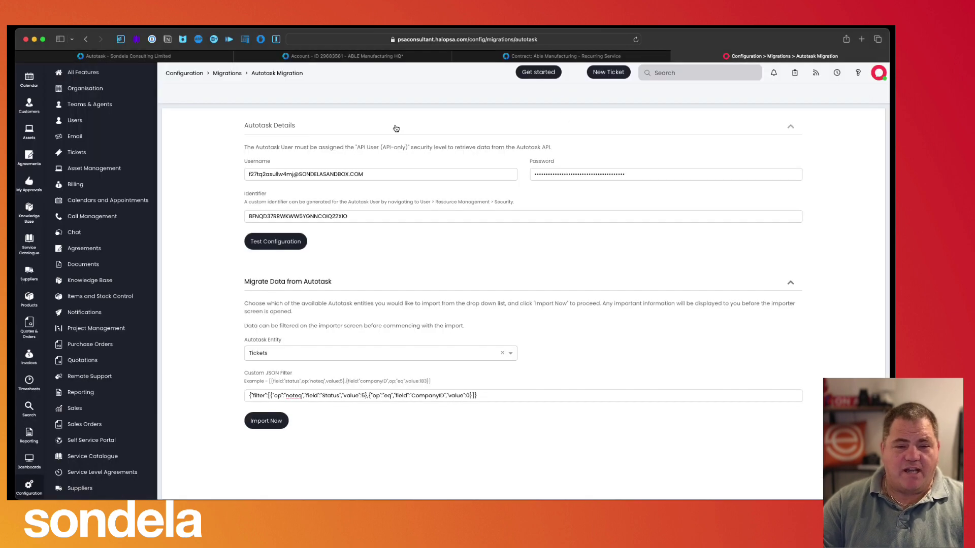
Open the service desk and look through the open tickets of the 1st Line Support team.
scroll(31, 153, up, 3)
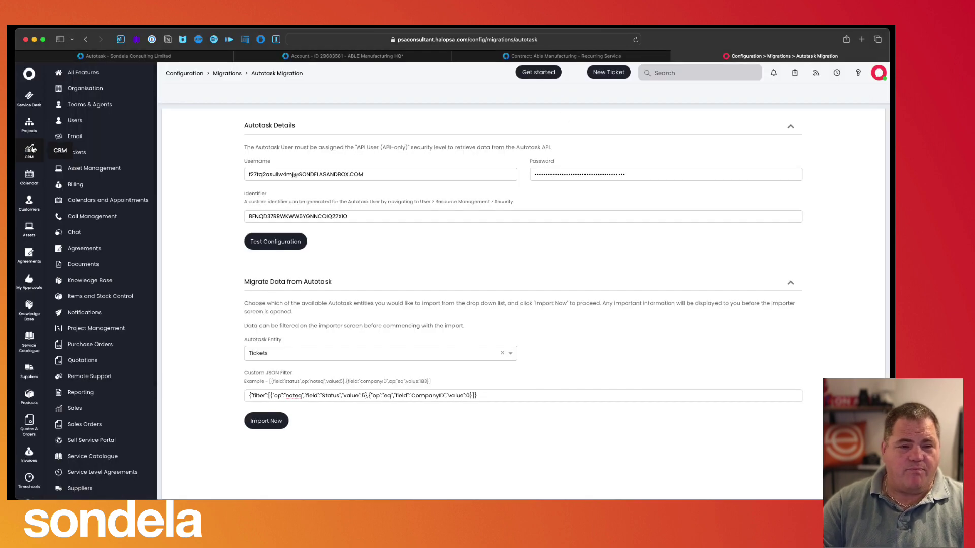
click(29, 98)
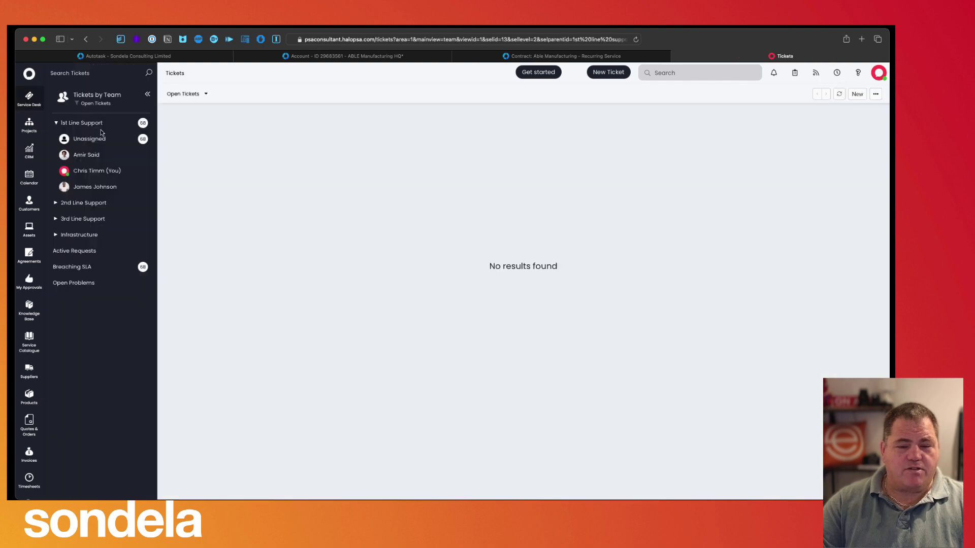
click(107, 125)
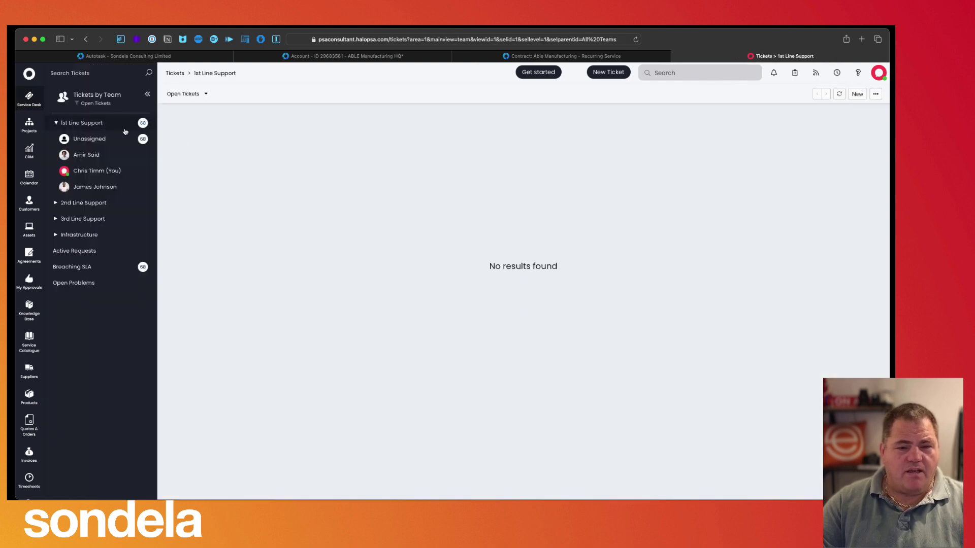
click(95, 125)
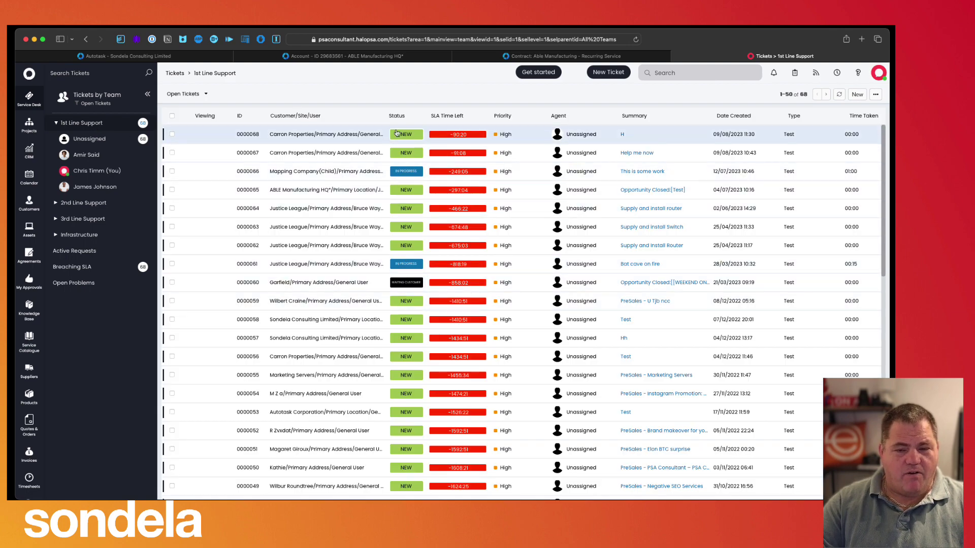
scroll(431, 392, down, 10)
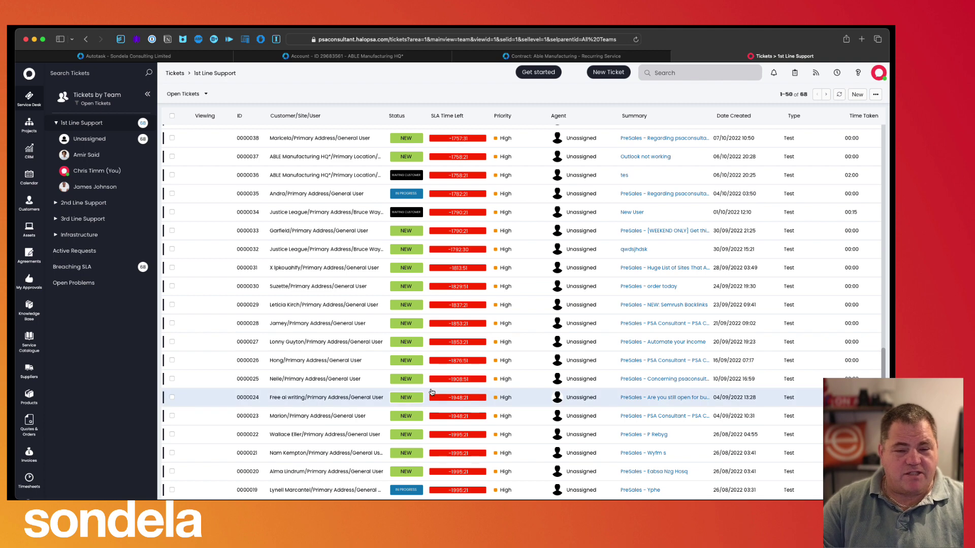
Check the 1st Line Support team's closed tickets and switch the list to All Tickets.
click(206, 94)
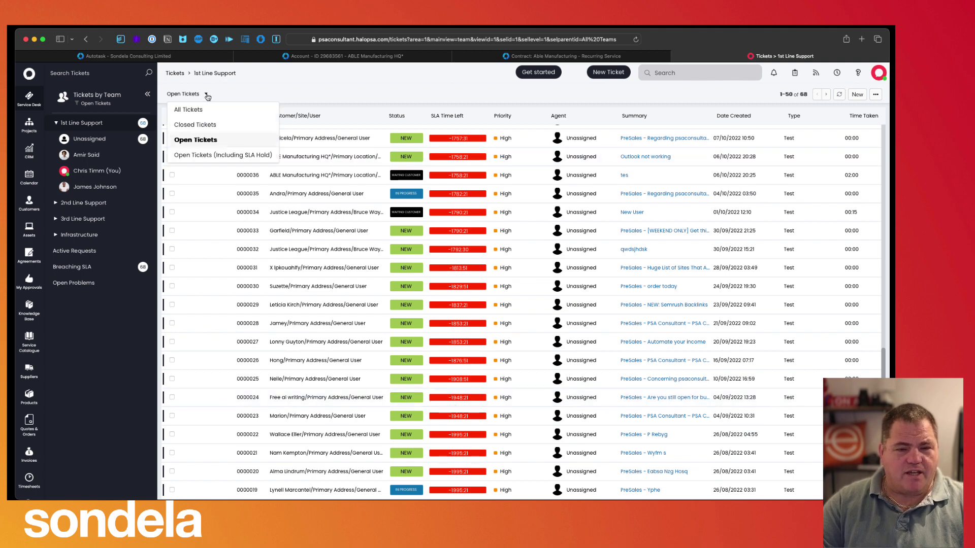
click(209, 127)
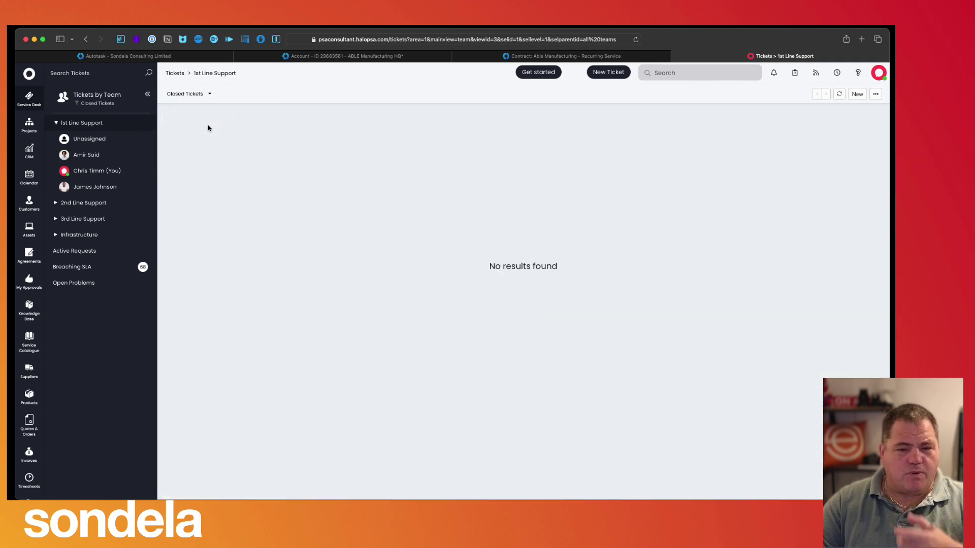
click(196, 95)
click(218, 112)
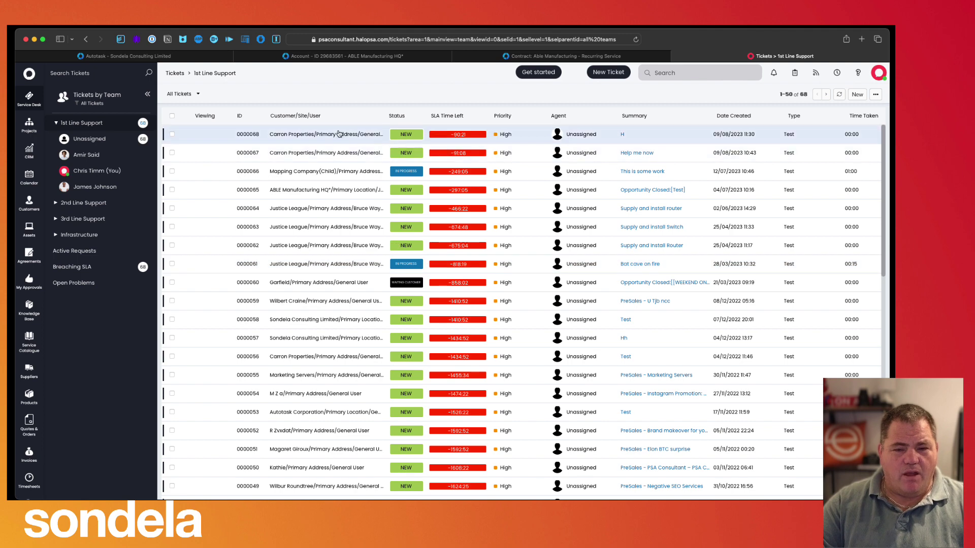
View the tickets PreSales - U Tjb ncc, Supply and Install Switch and Help me now, returning to the list after each.
click(319, 306)
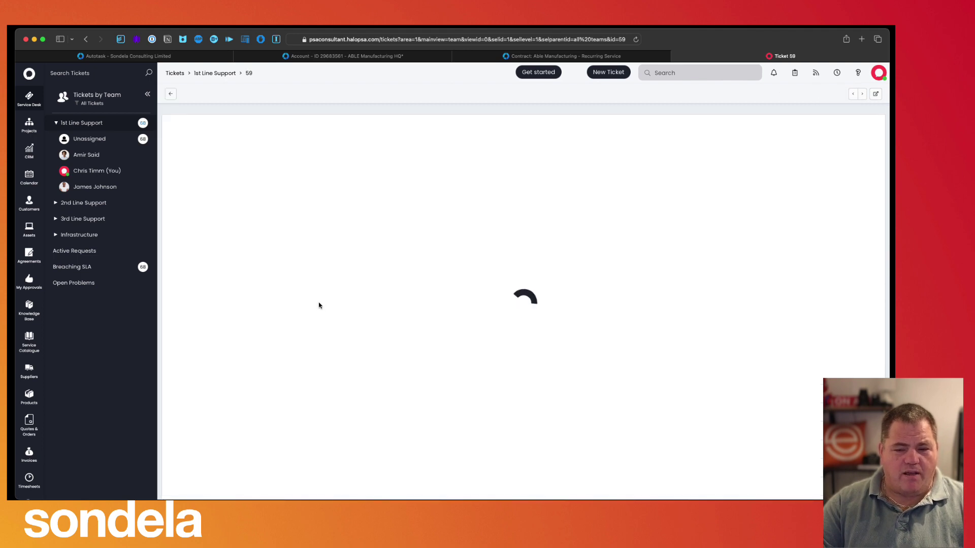
click(171, 93)
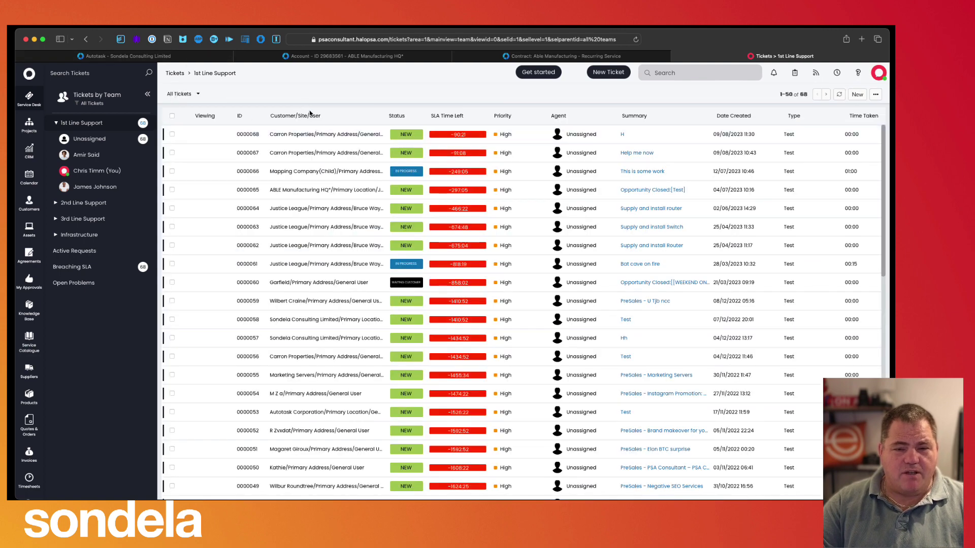
click(327, 230)
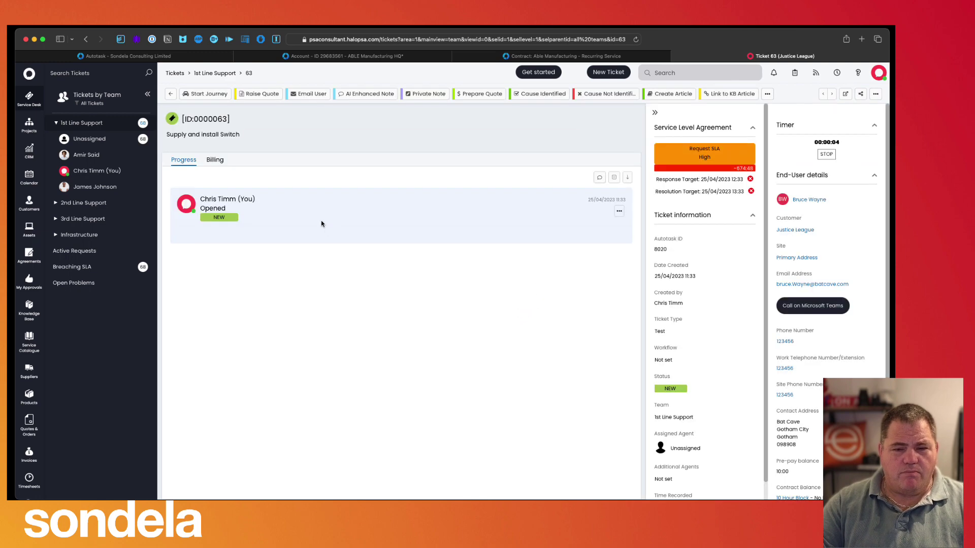
click(171, 95)
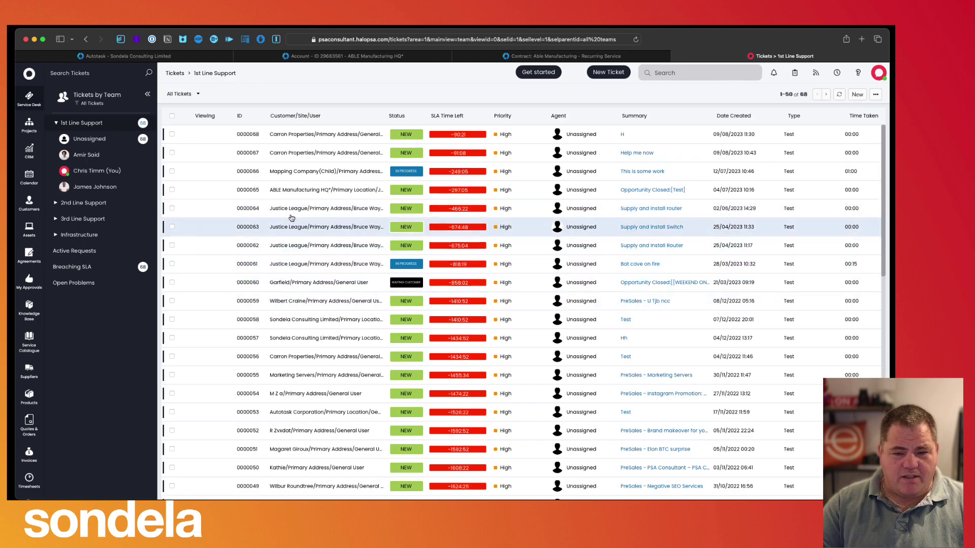
click(293, 153)
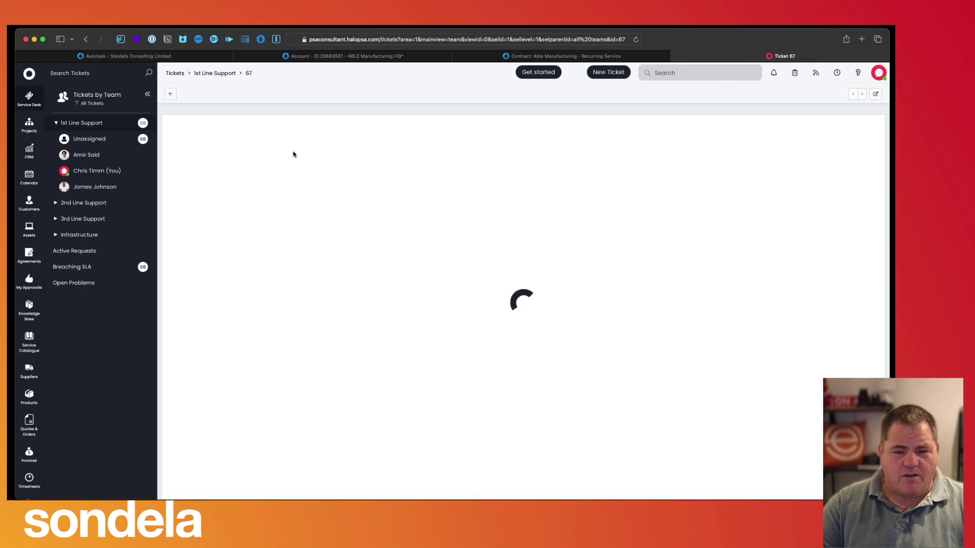
click(171, 94)
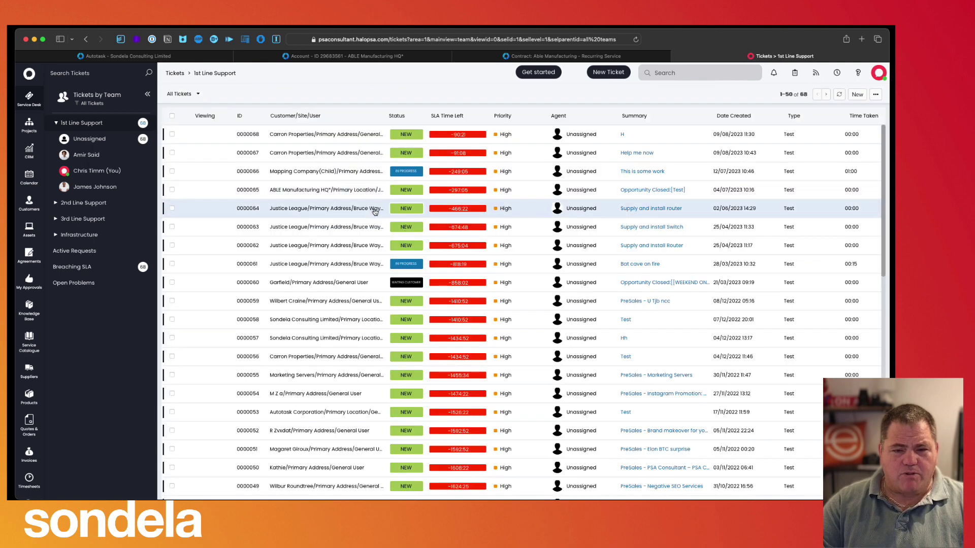
Review the tickets Opportunity Closed:[Test], Autotask Corporation's Test and Supply and Install Router, returning to the list after each.
click(324, 192)
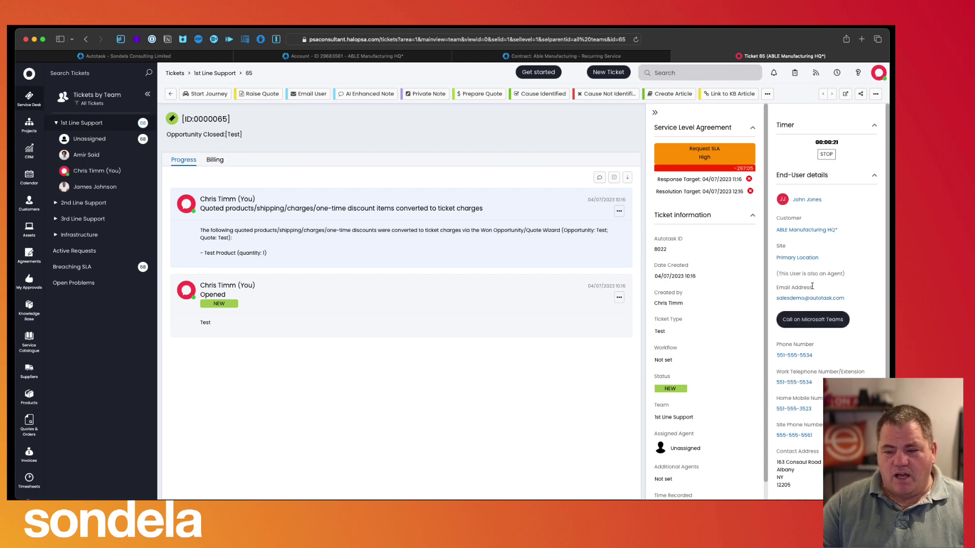
click(171, 93)
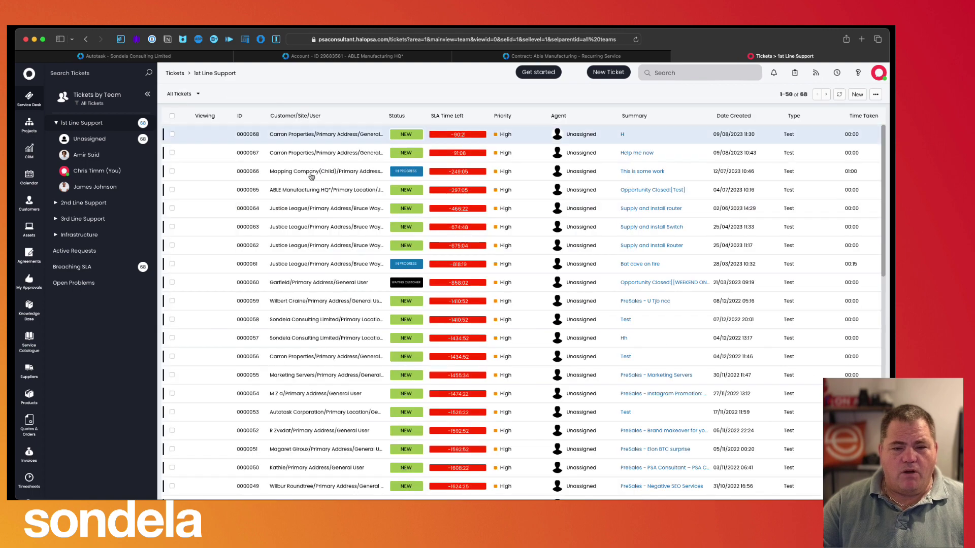
click(326, 419)
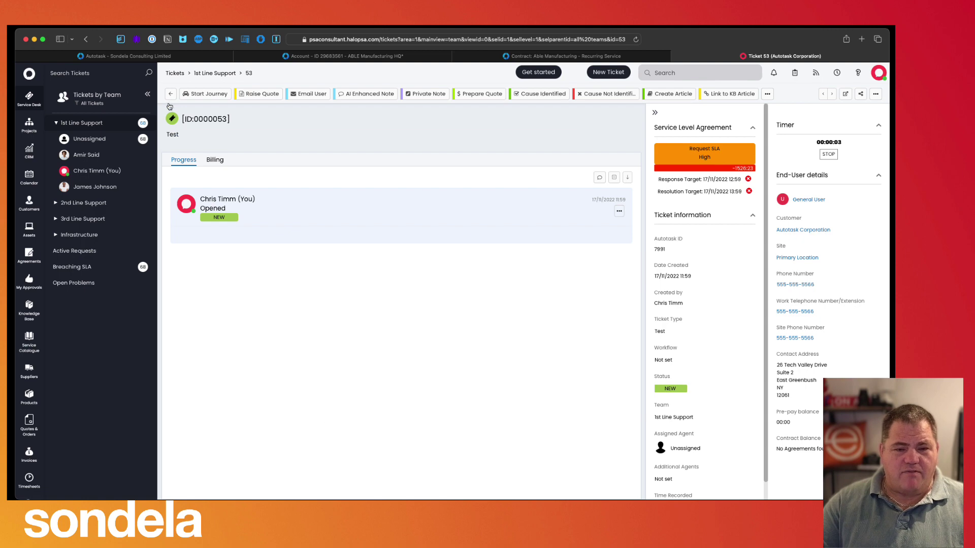
key(Escape)
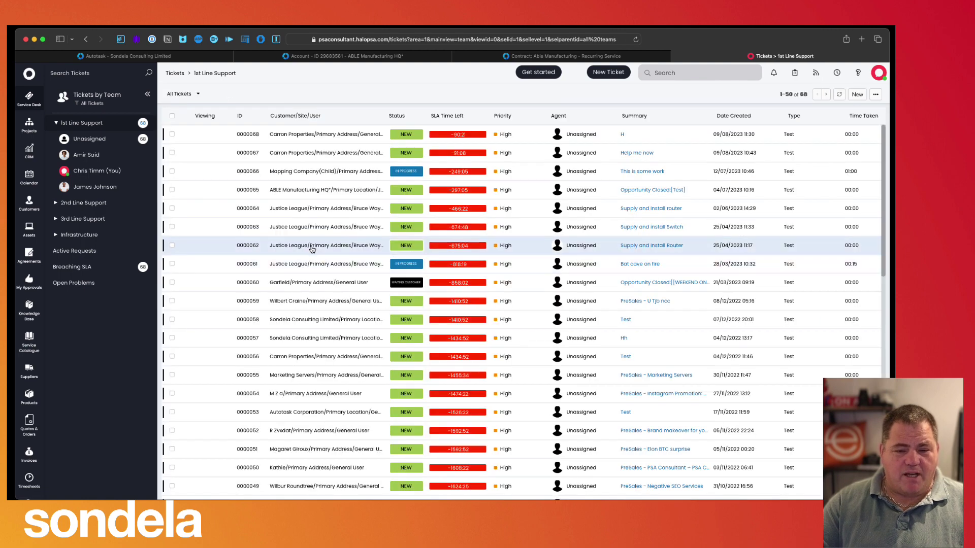
click(311, 247)
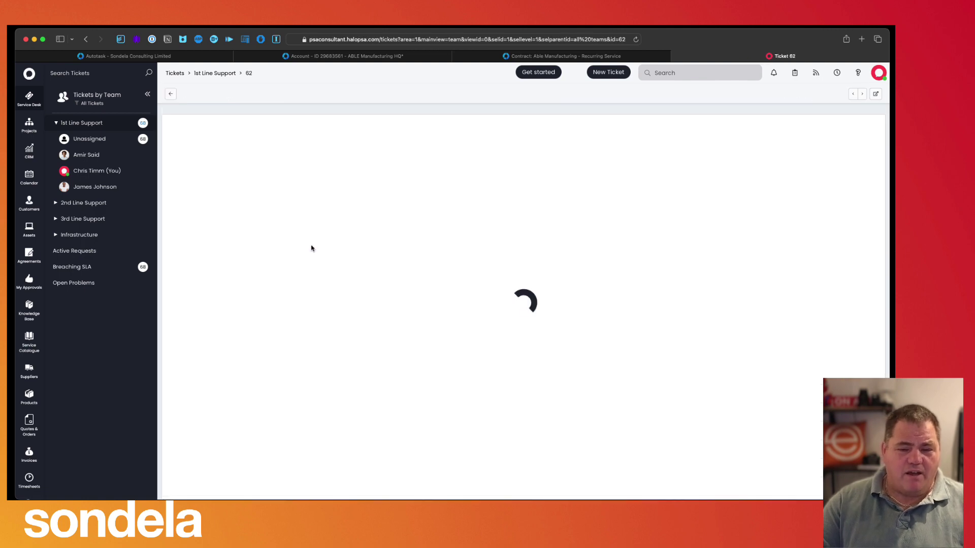
click(168, 97)
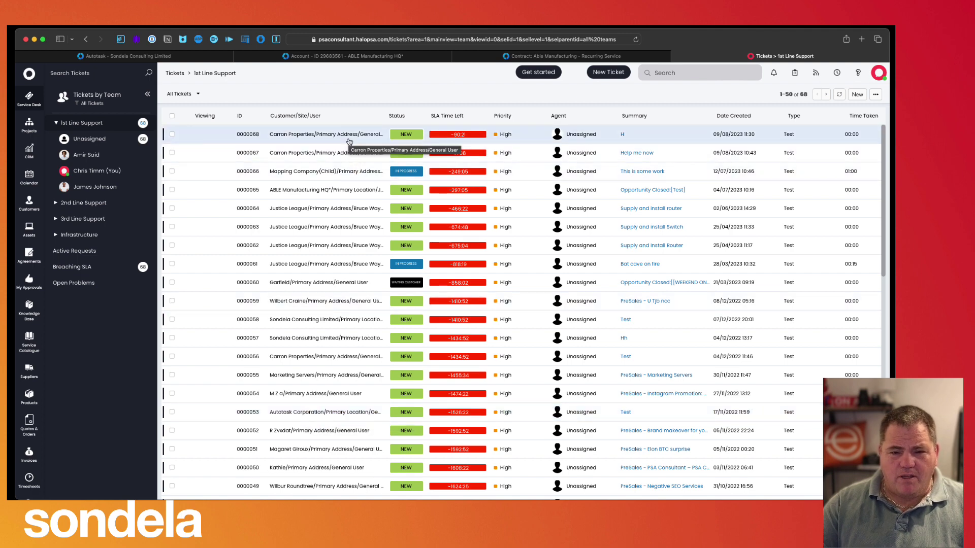
Filter the ticket list's Customer/Site/User column by "Justic" and open the Justice League ticket New User.
click(379, 117)
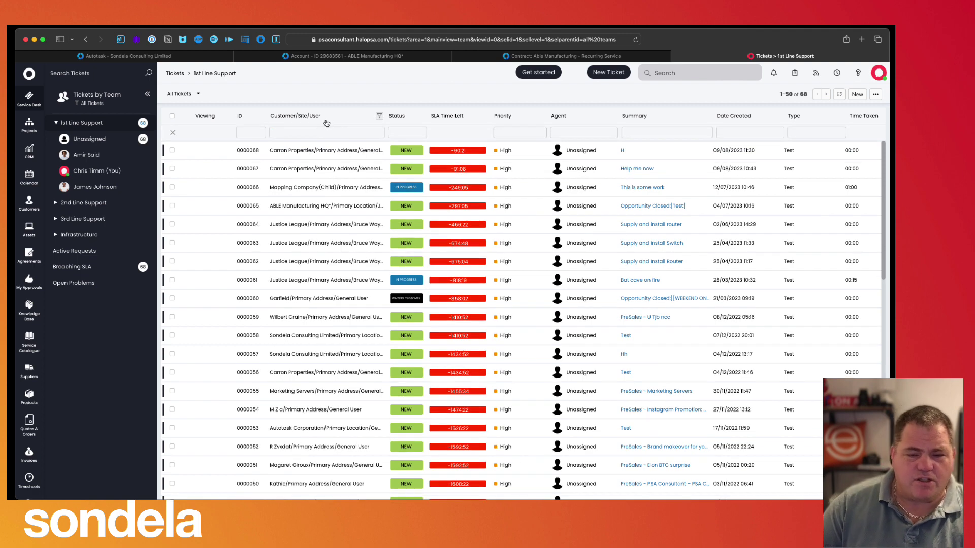
text(Justoi)
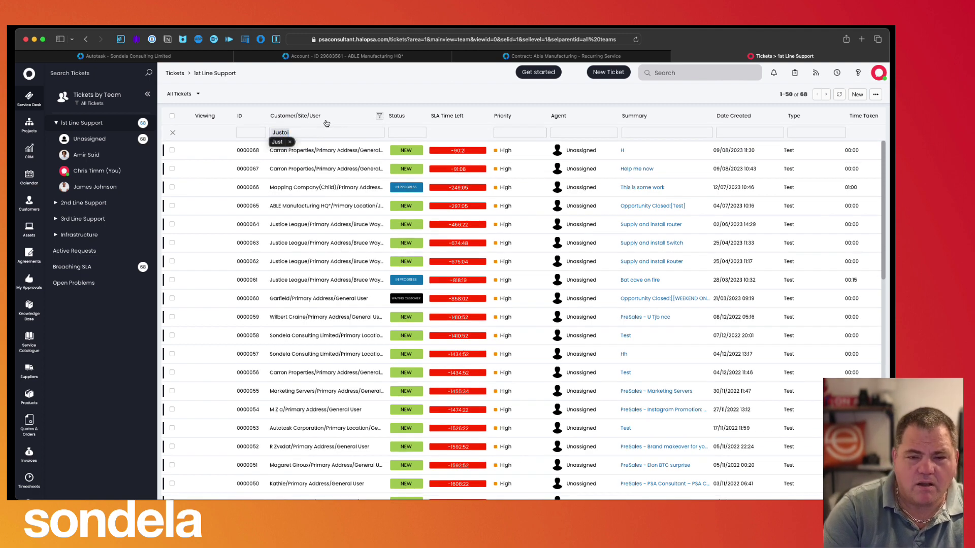
key(BackSpace)
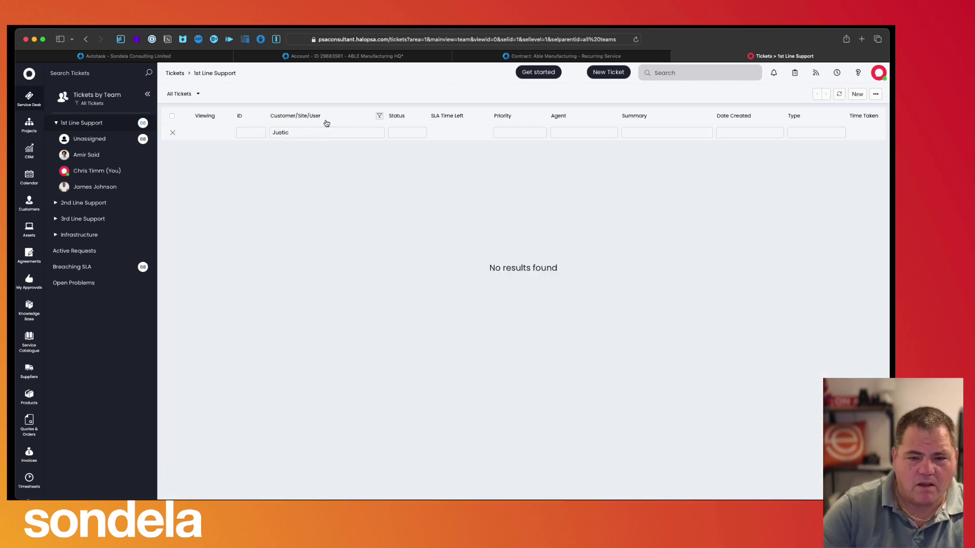
click(327, 231)
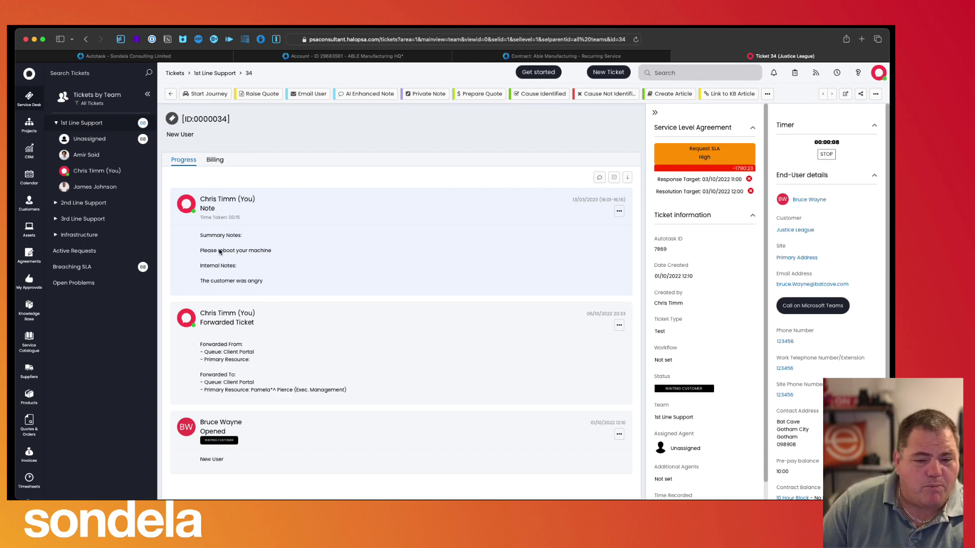
Review the New User ticket's summary notes, forwarded queue and resource details, and the internal note.
drag(203, 235, 227, 235)
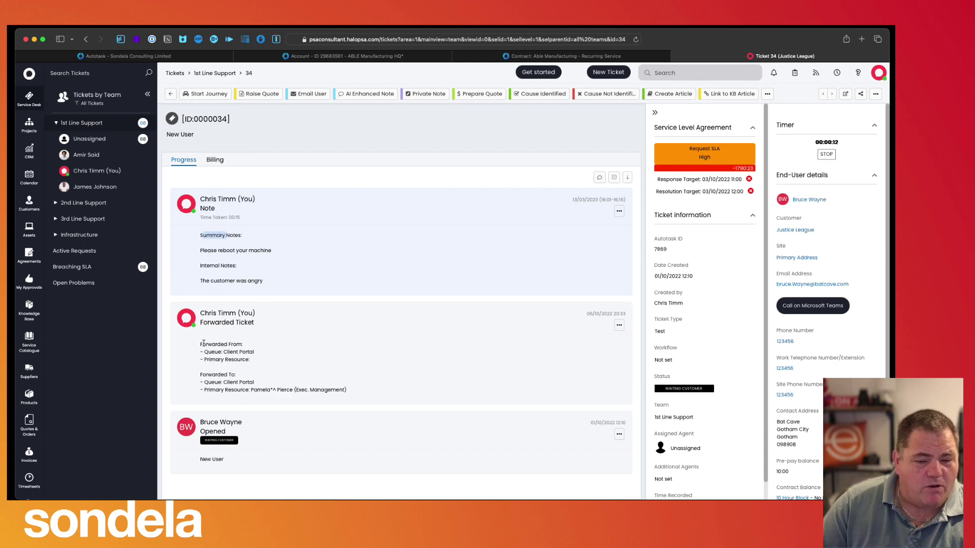
drag(199, 341, 346, 401)
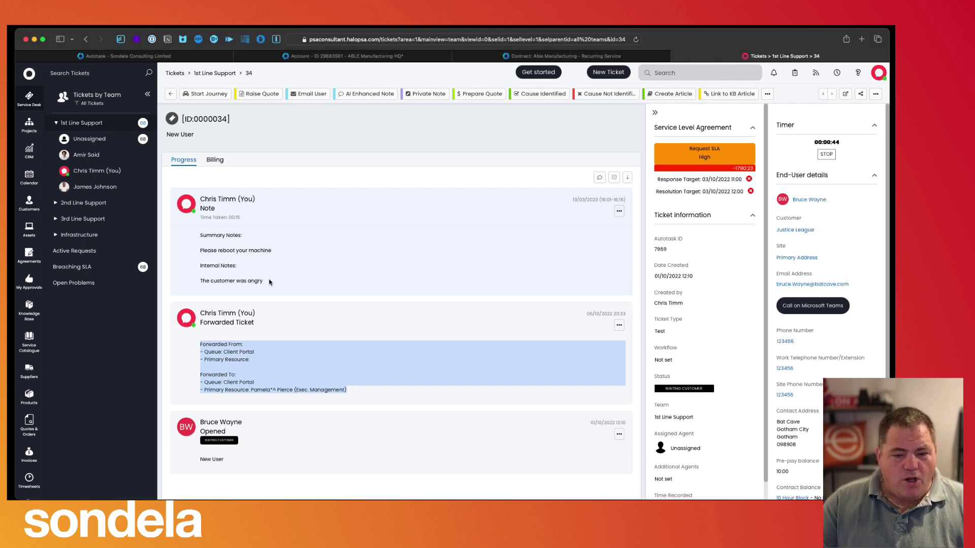
drag(269, 280, 200, 279)
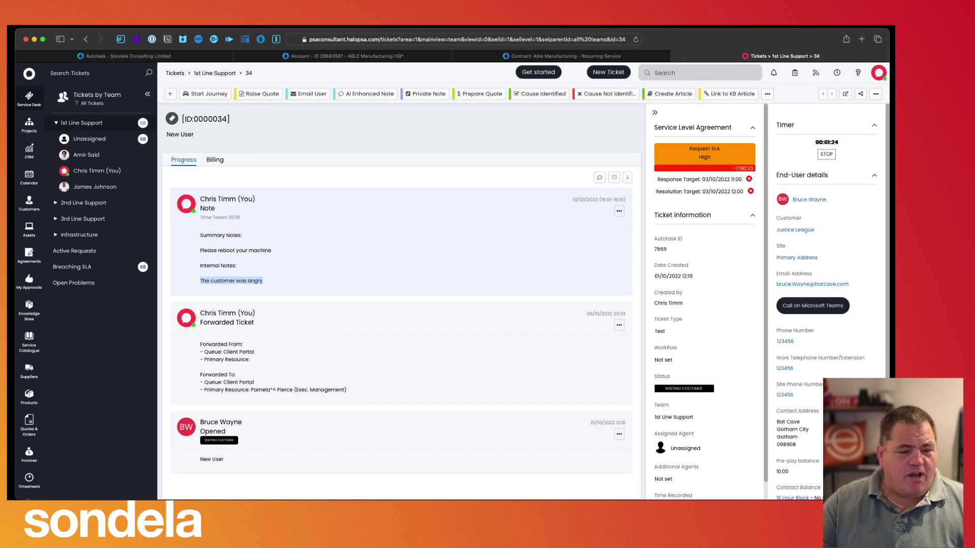
Switch to Postman, showing the request "Query a list of all tickets" in the Autotask collection.
key(super+Tab)
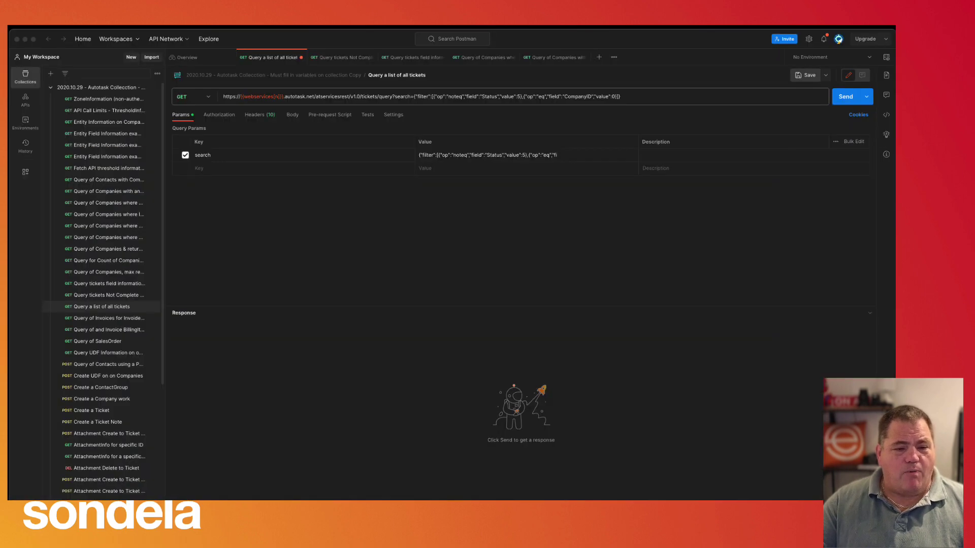